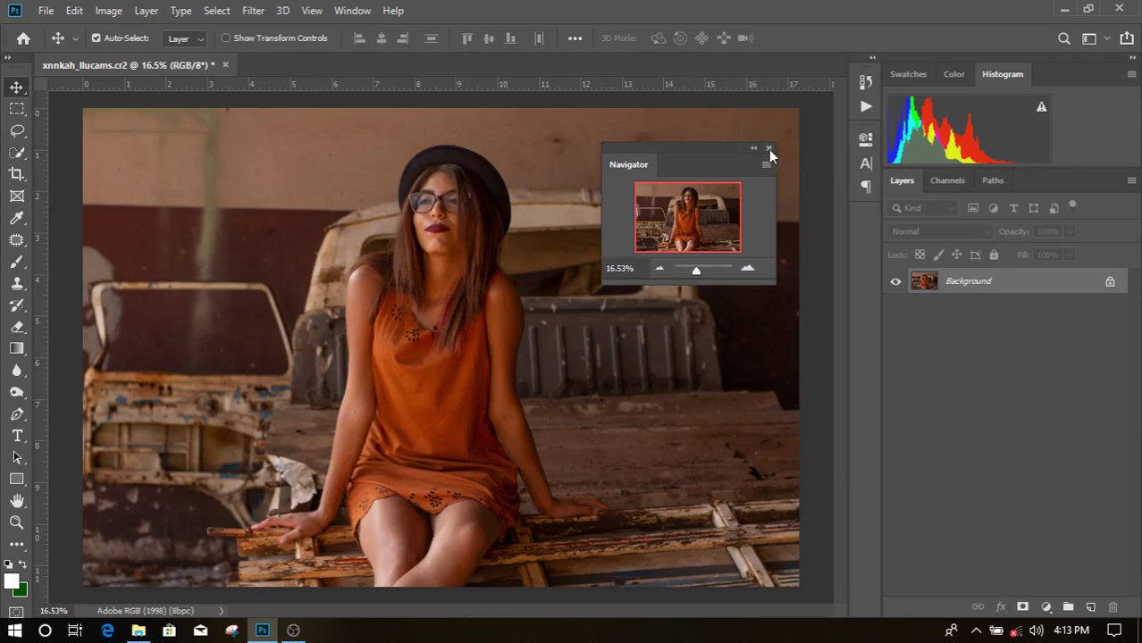
Step: Reopen the Navigator panel from the Window menu and dock it beside the Histogram
left_click(768, 149)
left_click(352, 11)
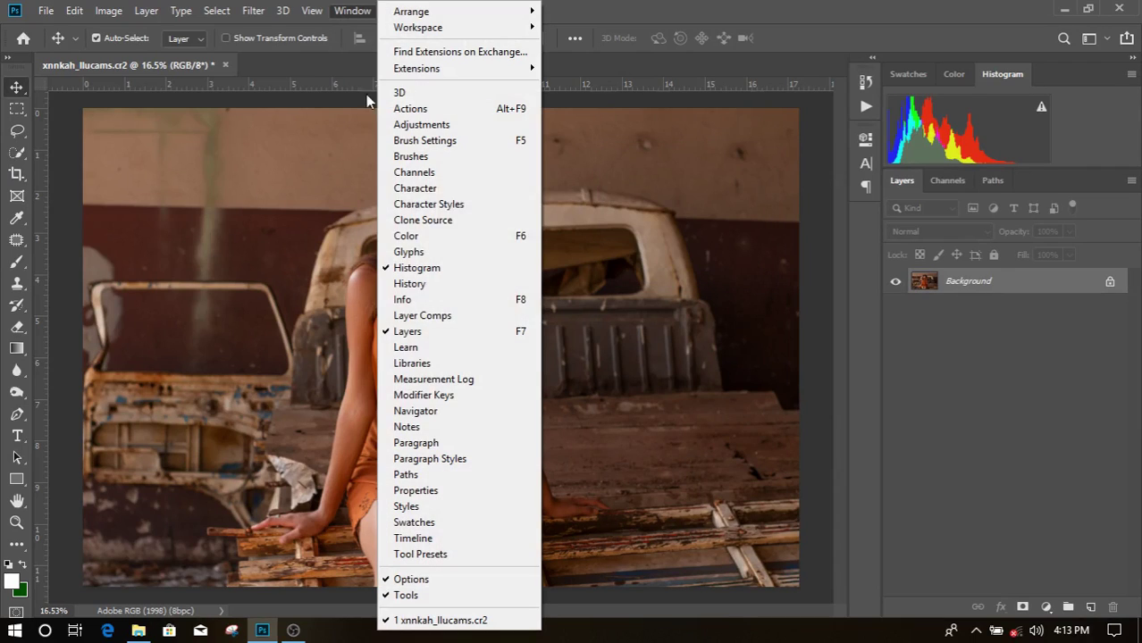
left_click(417, 411)
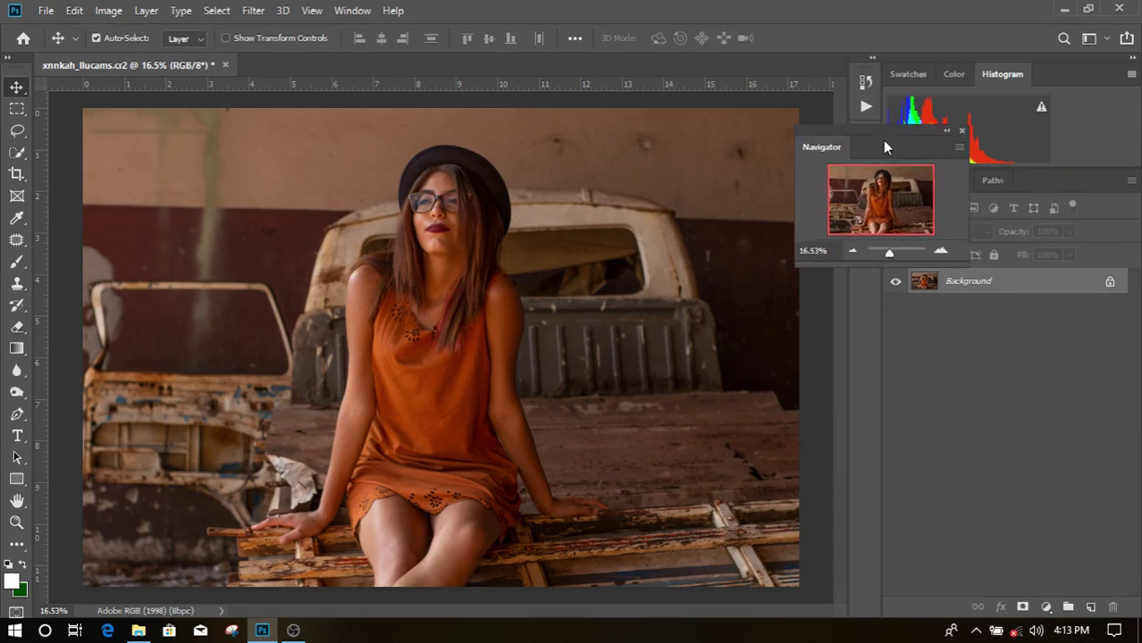
left_click_drag(679, 163, 1047, 83)
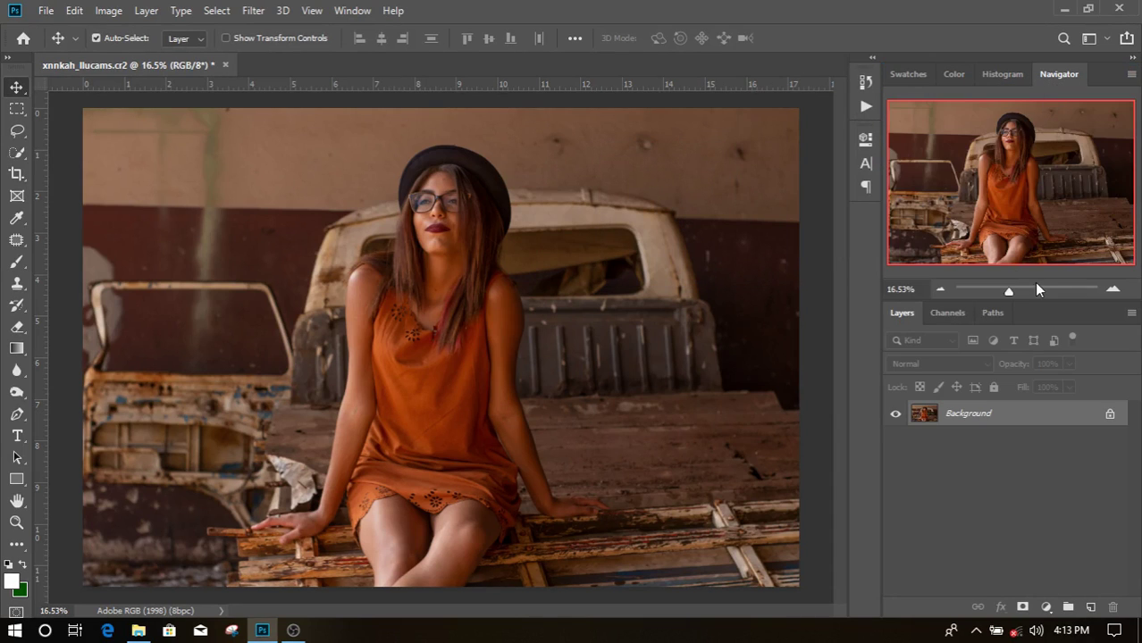
Step: Zoom the photo to 20.19% and pan so the whole woman is in view
mouse_move(1008, 295)
left_mouse_down()
mouse_move(991, 297)
mouse_move(1035, 289)
left_mouse_up()
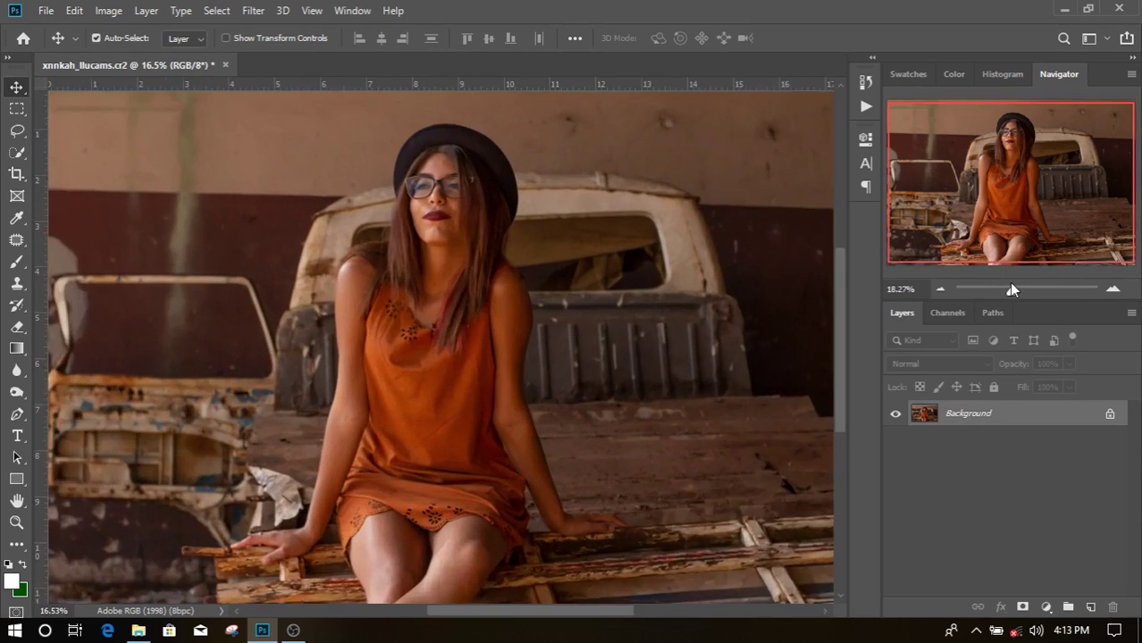
left_click_drag(1035, 288, 1010, 290)
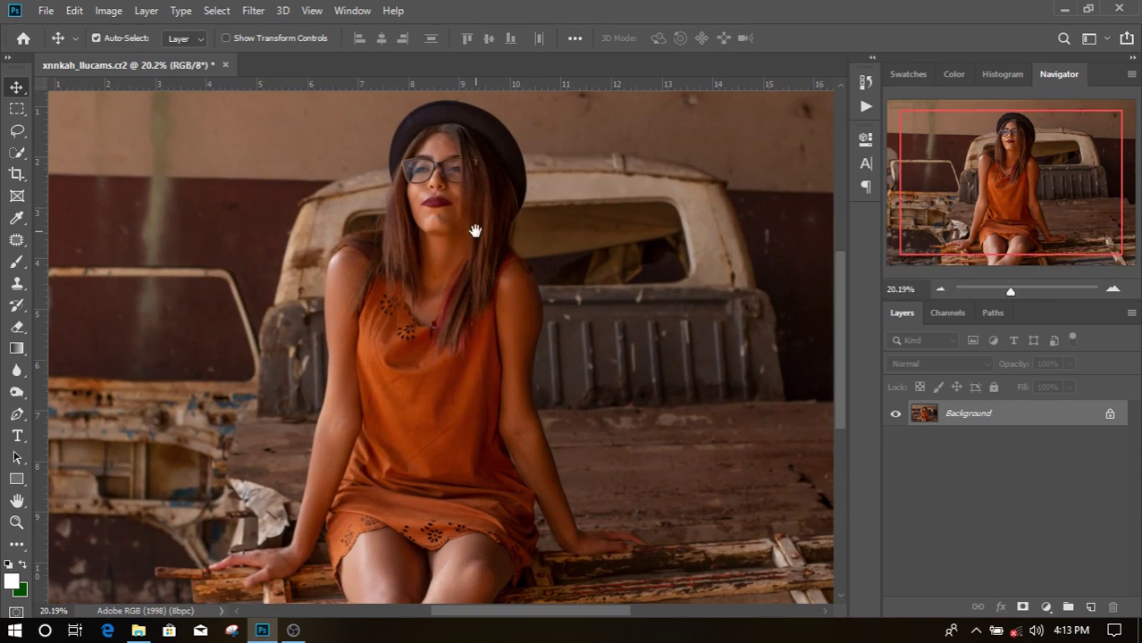
mouse_move(475, 230)
left_mouse_down()
mouse_move(526, 400)
mouse_move(439, 254)
mouse_move(441, 187)
left_mouse_up()
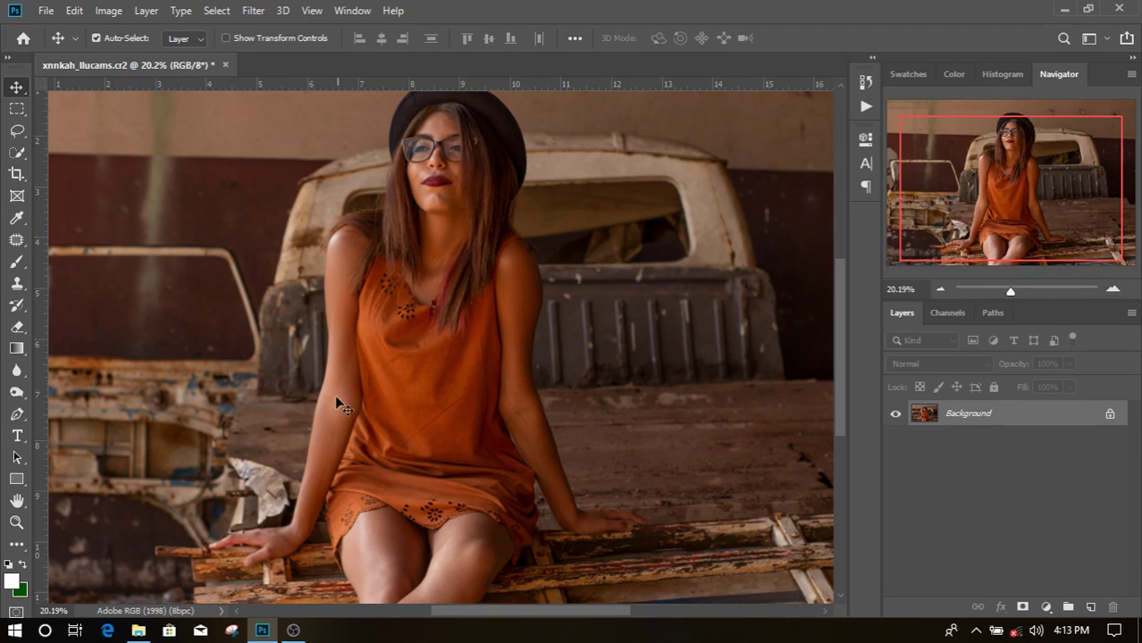
Step: Add a Selective Color adjustment layer with its Colors range set to Yellows
left_click(1046, 609)
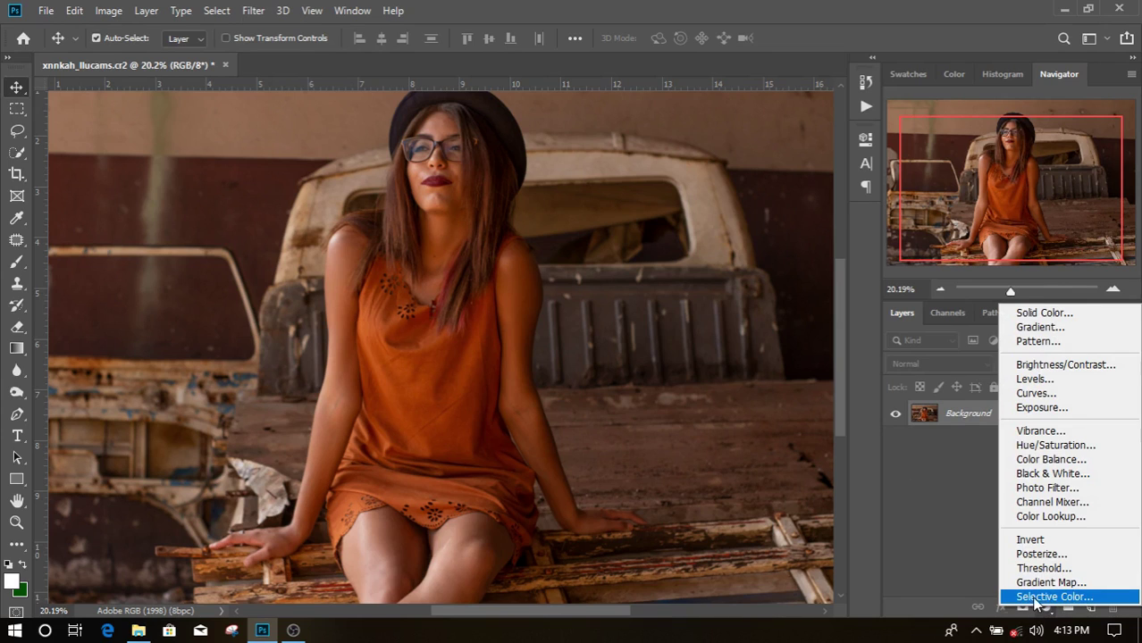
left_click(1055, 597)
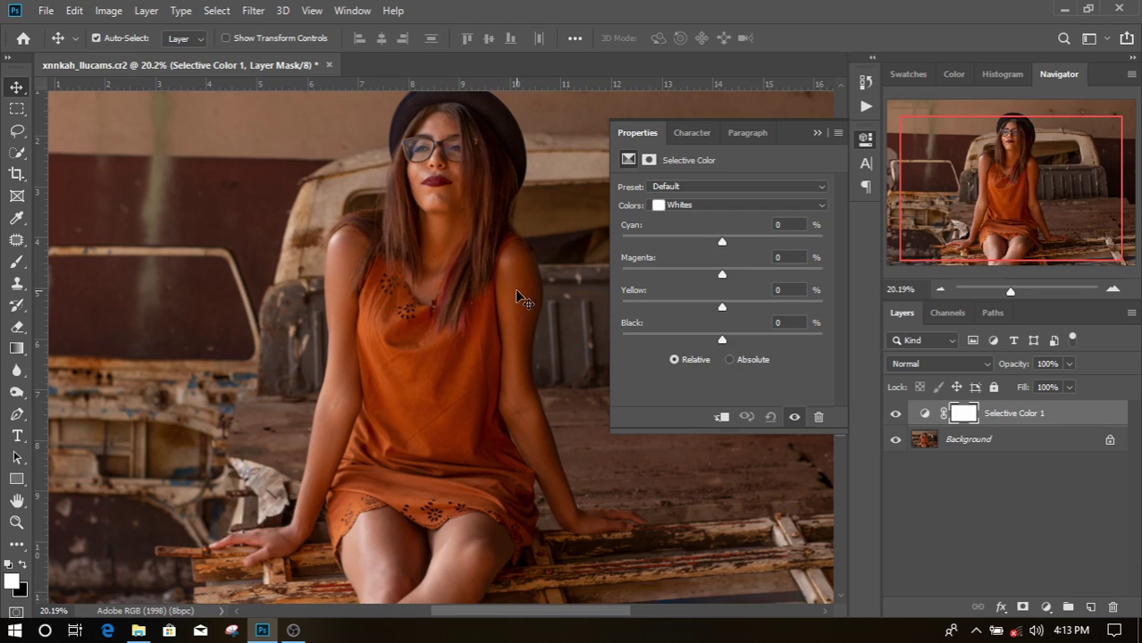
left_click(678, 206)
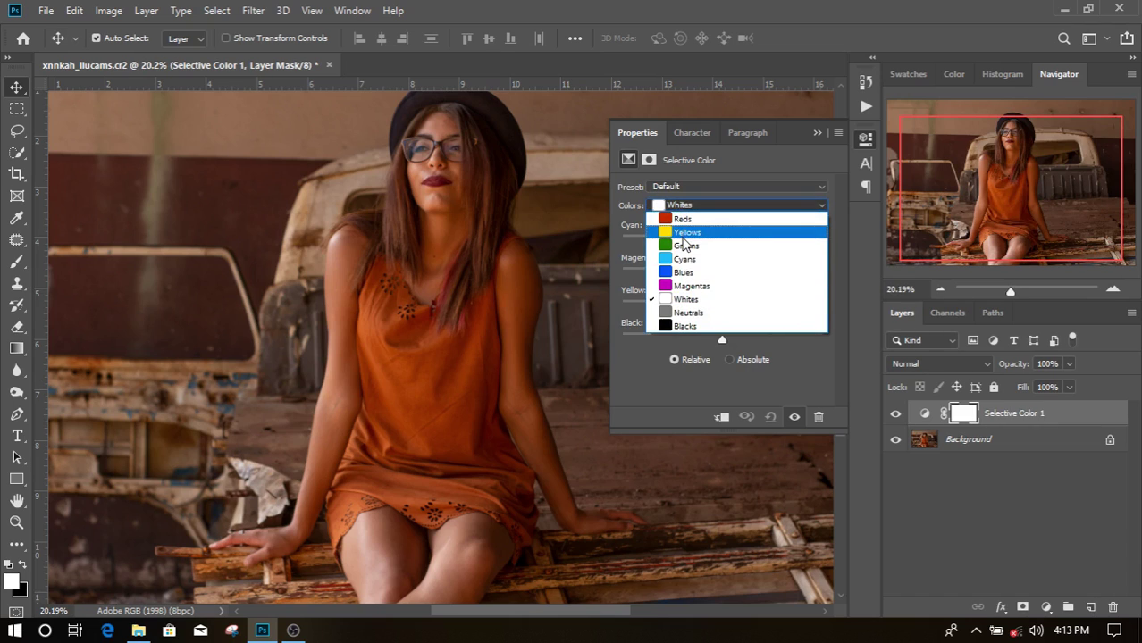
left_click(681, 238)
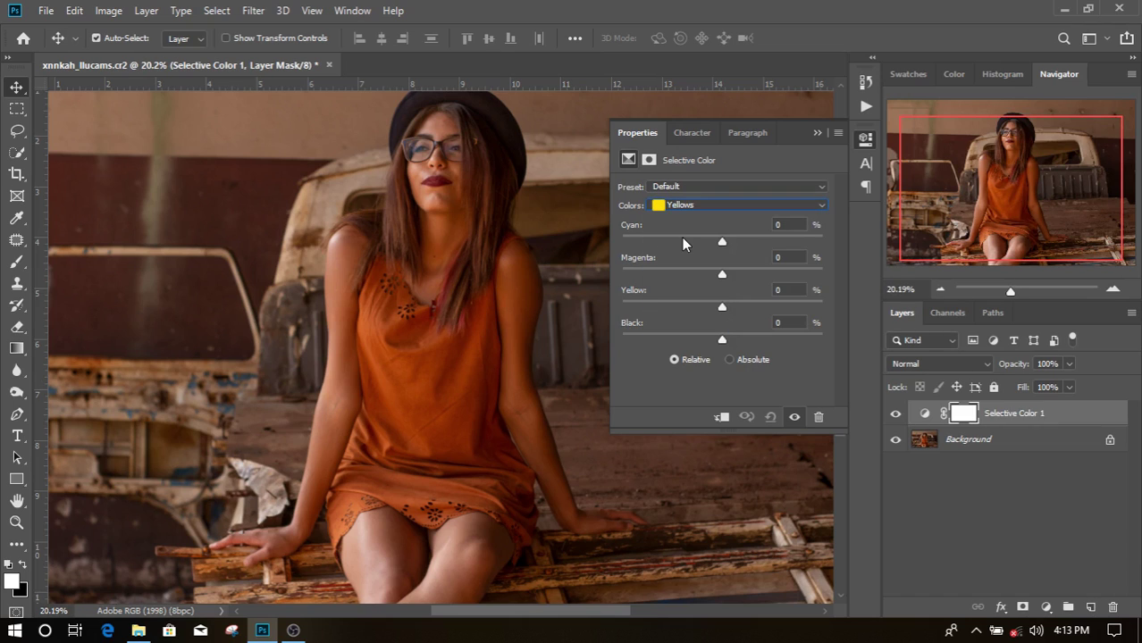
left_click(139, 631)
Step: Place the CMYK RGB chart image in the upper-left corner, scaled to about 153.7%
mouse_move(370, 121)
left_mouse_down()
mouse_move(288, 614)
mouse_move(210, 284)
left_mouse_up()
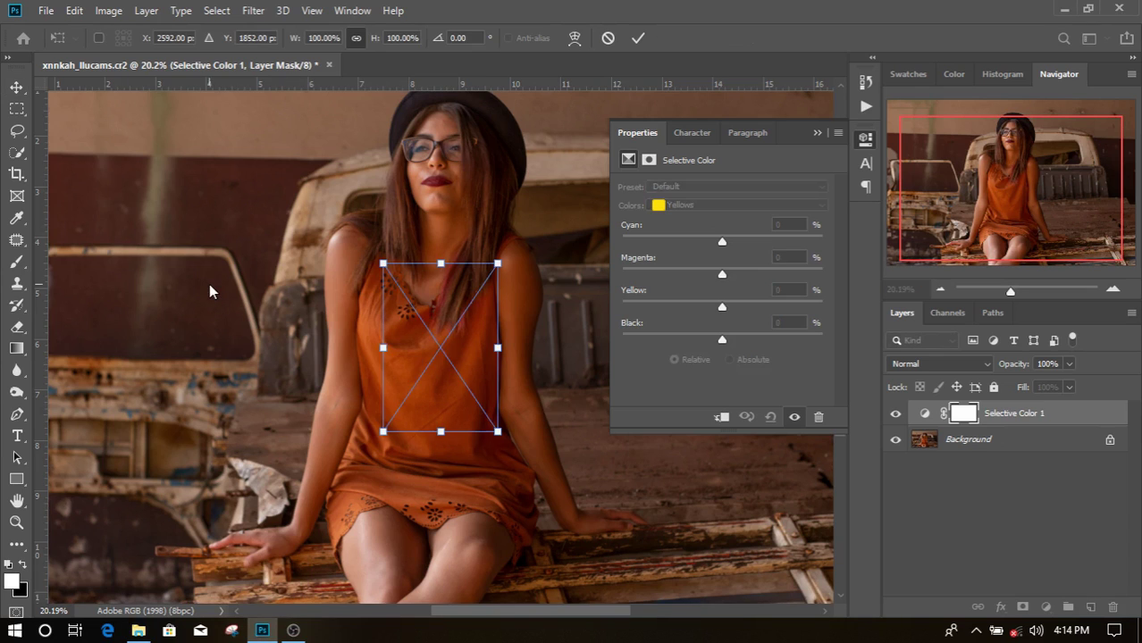
left_click_drag(411, 370, 101, 231)
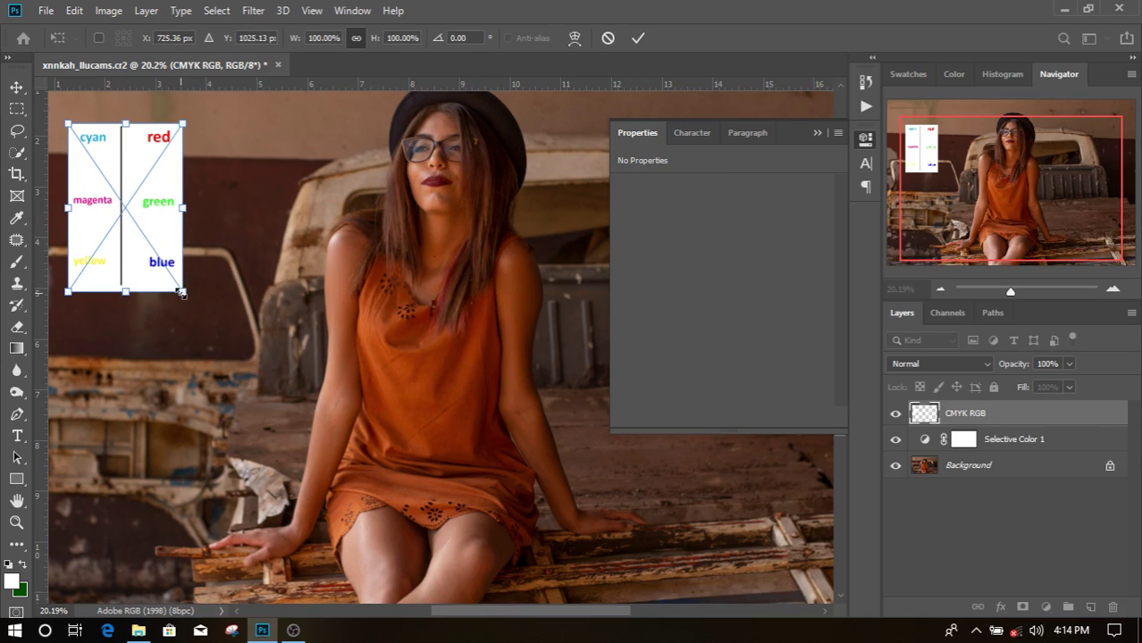
left_click_drag(182, 292, 263, 374)
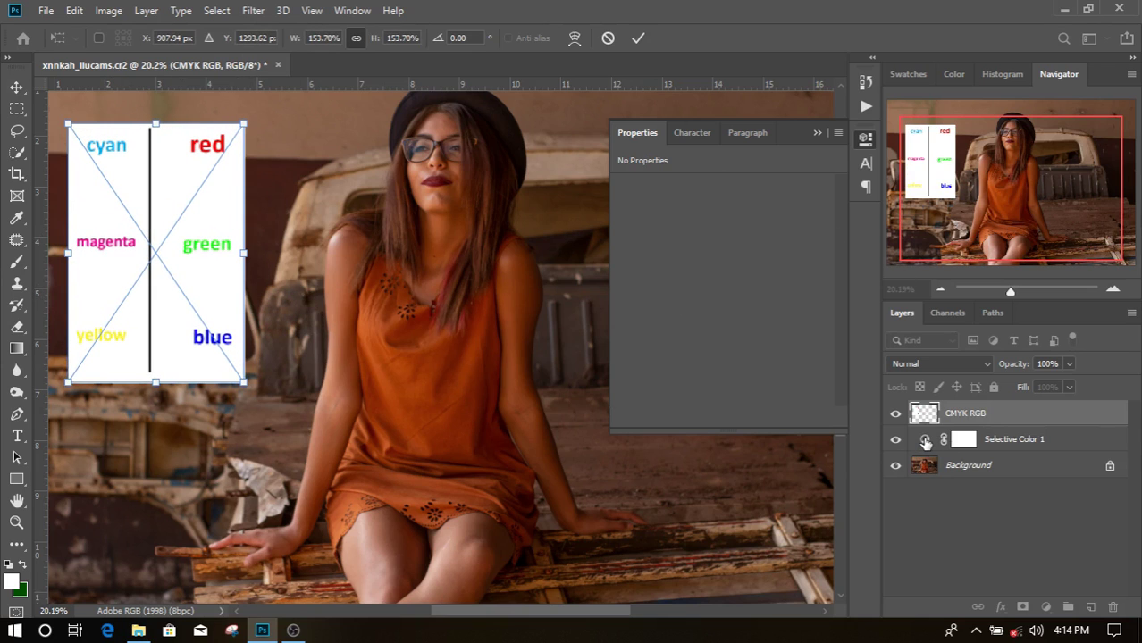
left_click(925, 441)
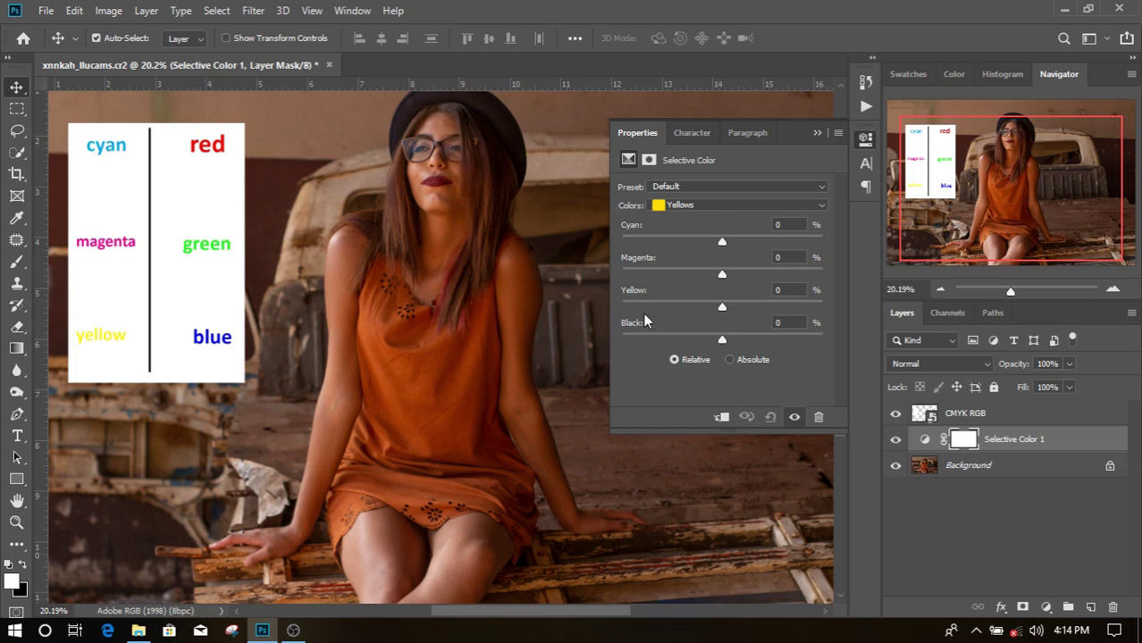
Step: Adjust the Yellows to Cyan +41%, Magenta -43% and Yellow -53%
left_click_drag(720, 308, 652, 305)
left_click_drag(722, 280, 691, 281)
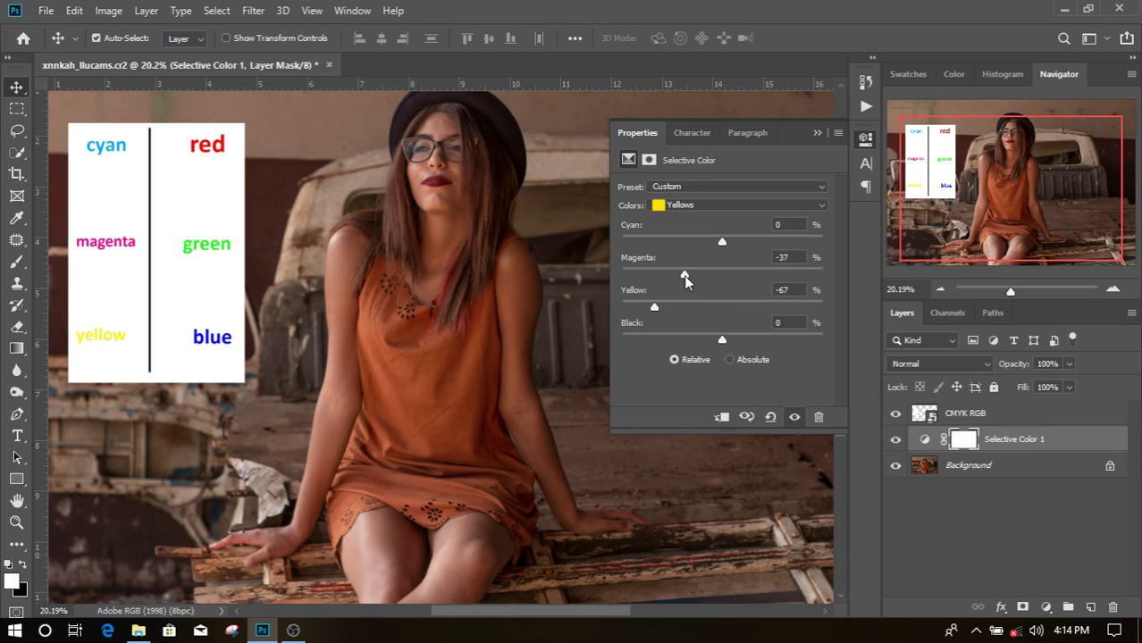
left_click_drag(684, 275, 636, 285)
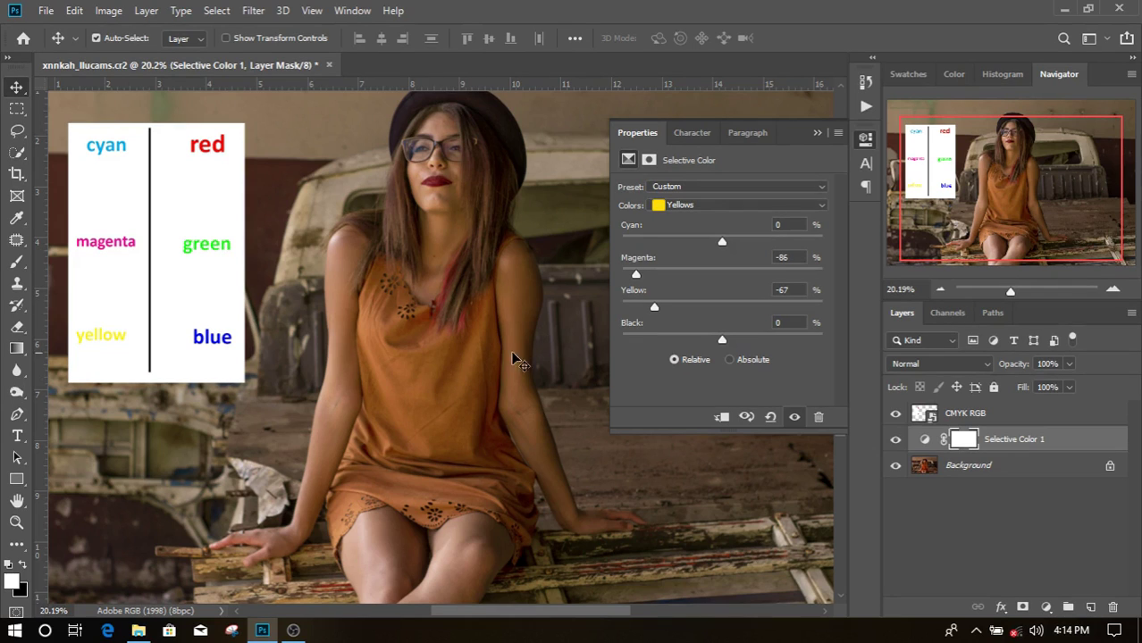
left_click_drag(674, 275, 678, 276)
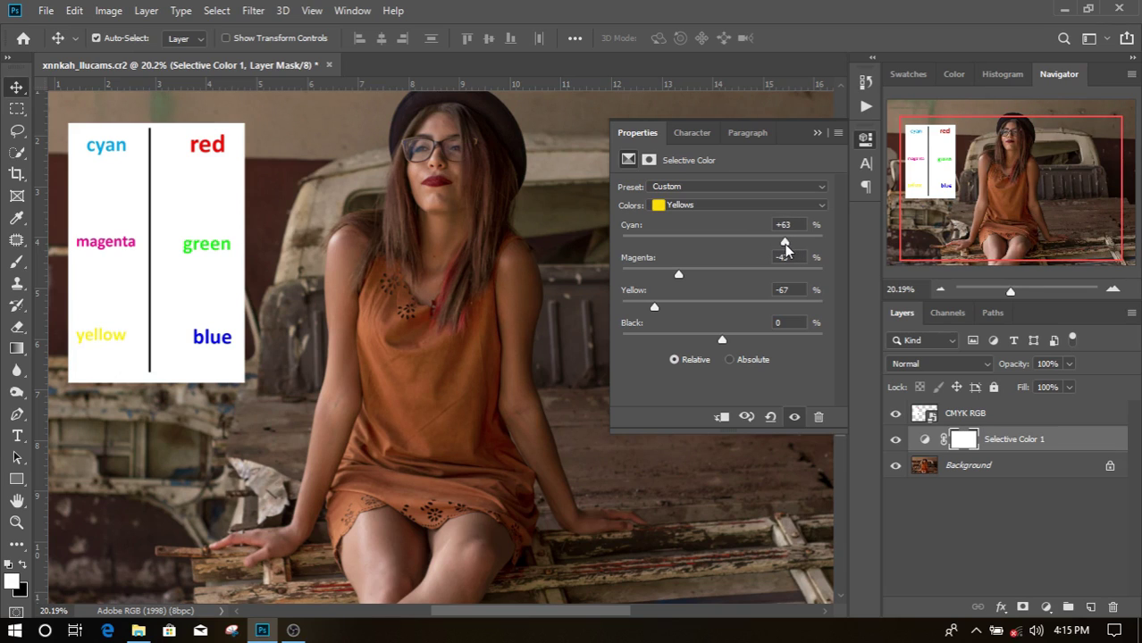
left_click_drag(764, 247, 762, 248)
left_click_drag(655, 306, 671, 311)
Step: Toggle Selective Color 1 visibility repeatedly to compare the photo before and after
left_click(895, 439)
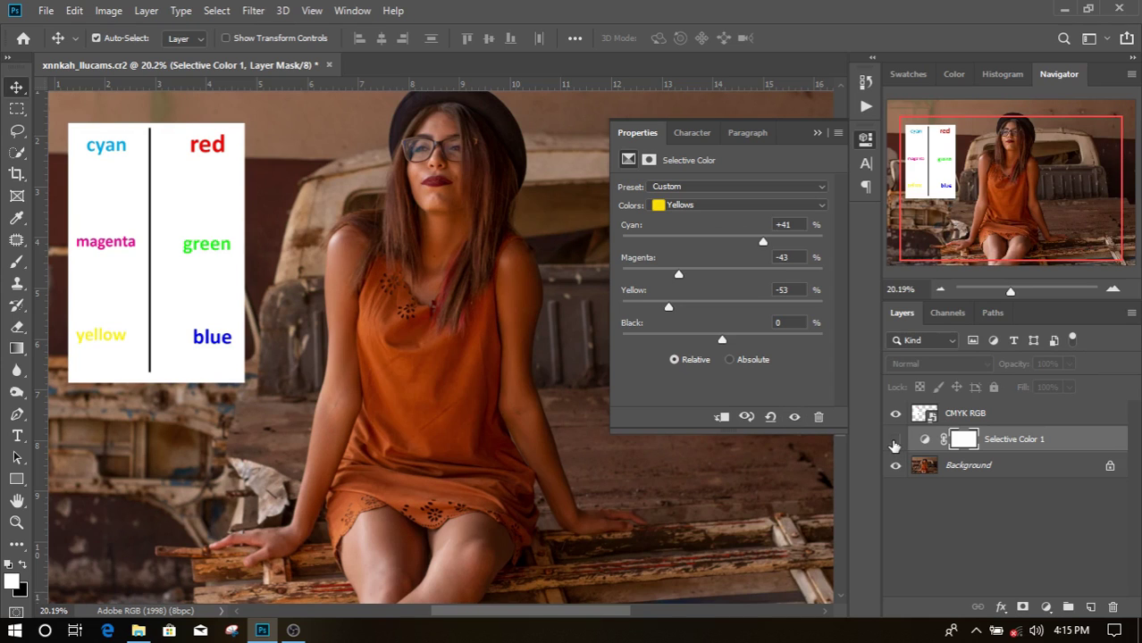
left_click(895, 440)
left_click(895, 440)
left_click(896, 440)
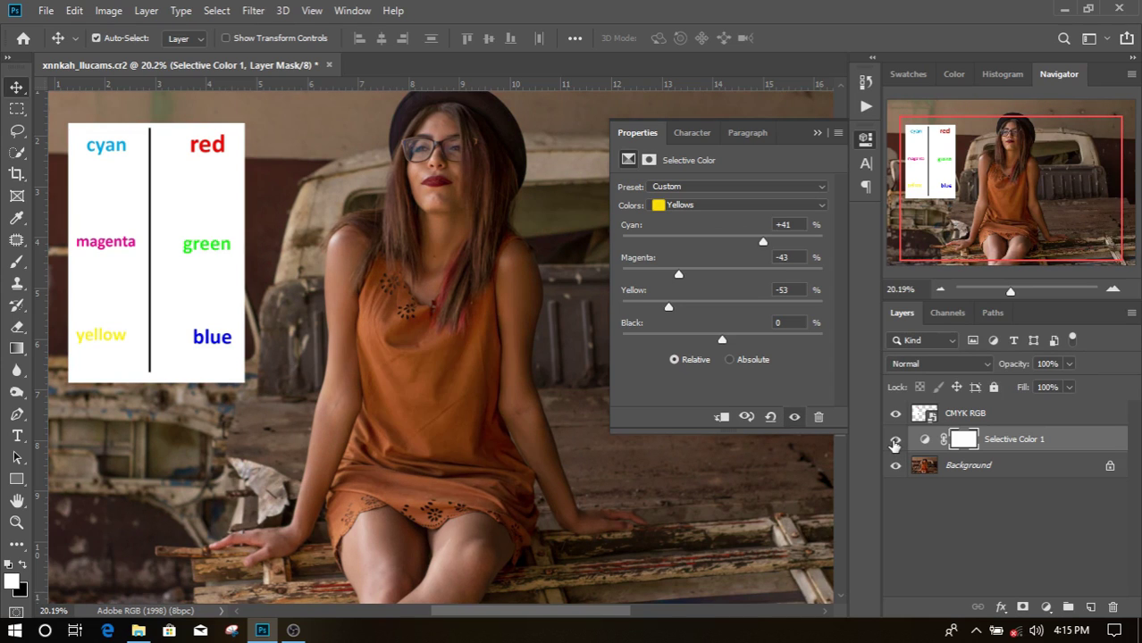
left_click(895, 440)
left_click(896, 440)
left_click(895, 440)
left_click(896, 440)
Step: Set the Yellows Black value to -100% and recheck the layer on and off
left_click_drag(721, 343, 657, 342)
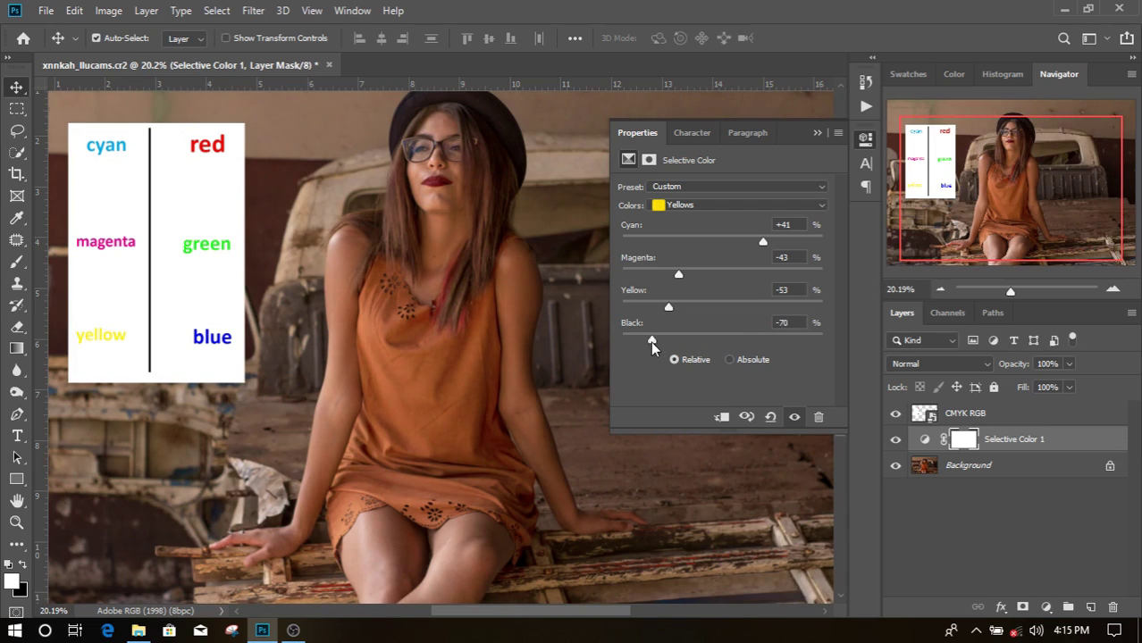
left_click_drag(658, 343, 622, 342)
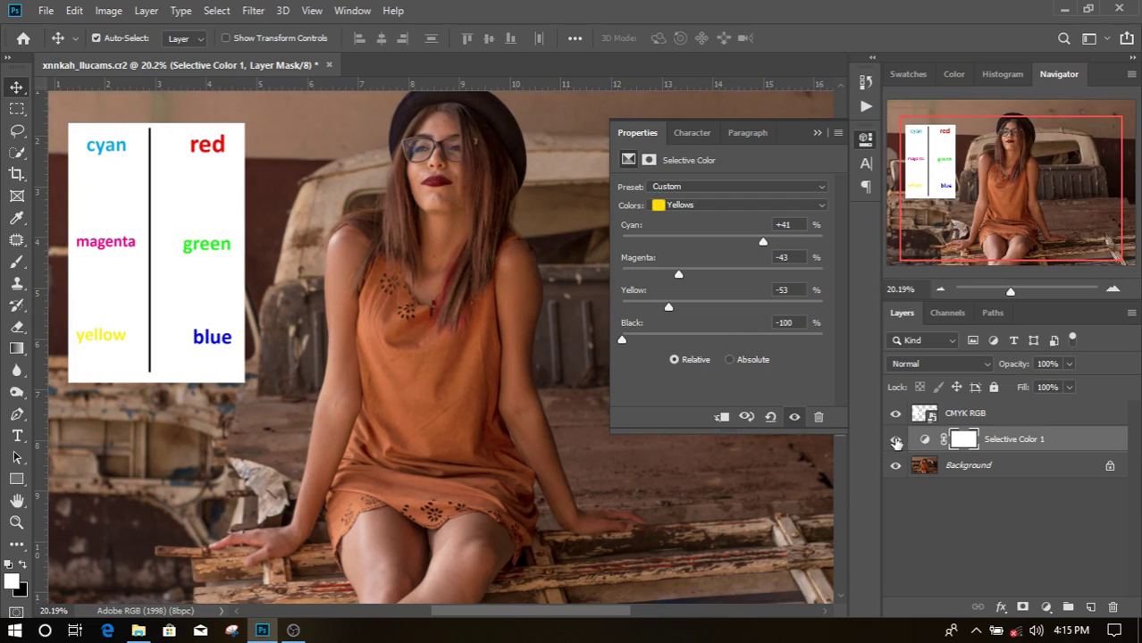
left_click(895, 440)
left_click(895, 440)
left_click(896, 440)
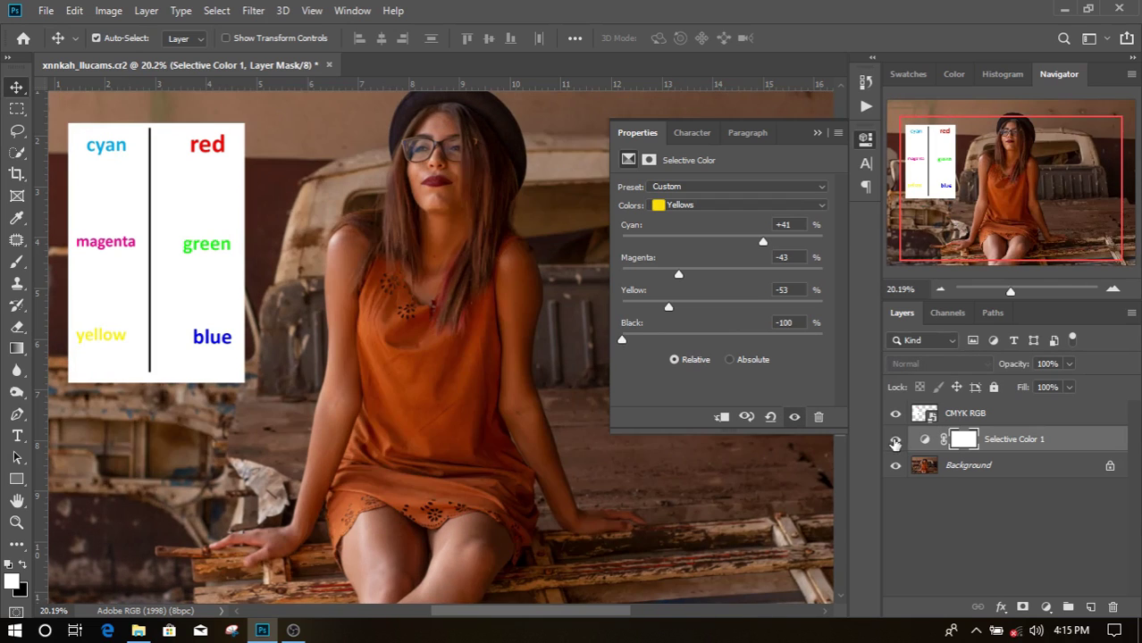
left_click(895, 440)
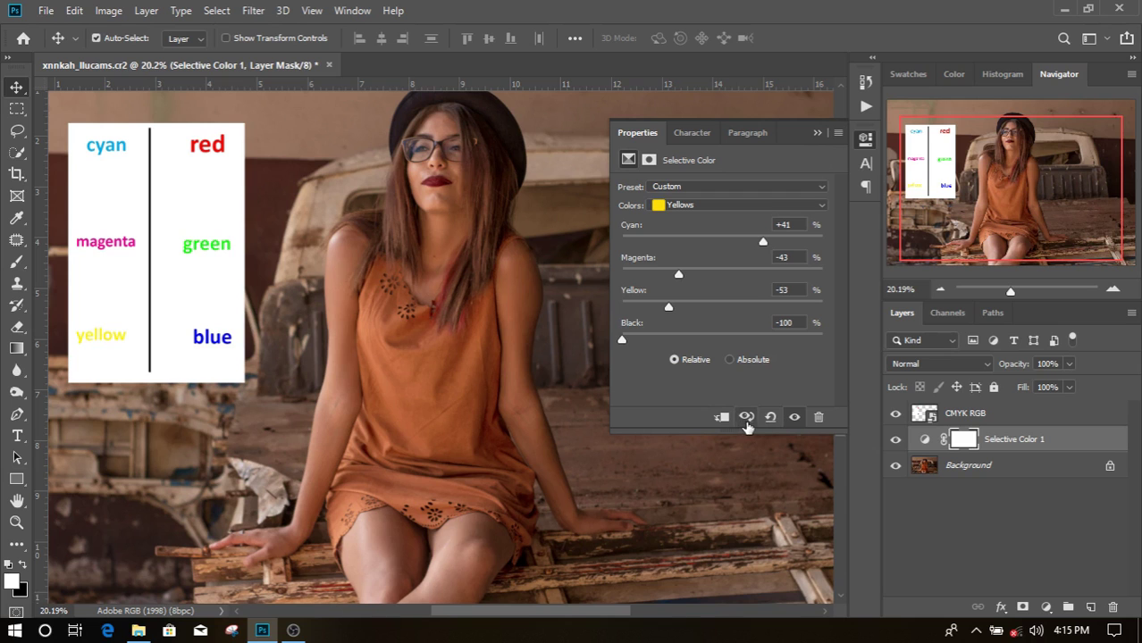
Step: Preview the adjustment with and without its effect, then collapse the Properties panel
left_click(794, 417)
left_click(794, 417)
left_click(794, 417)
left_click(795, 417)
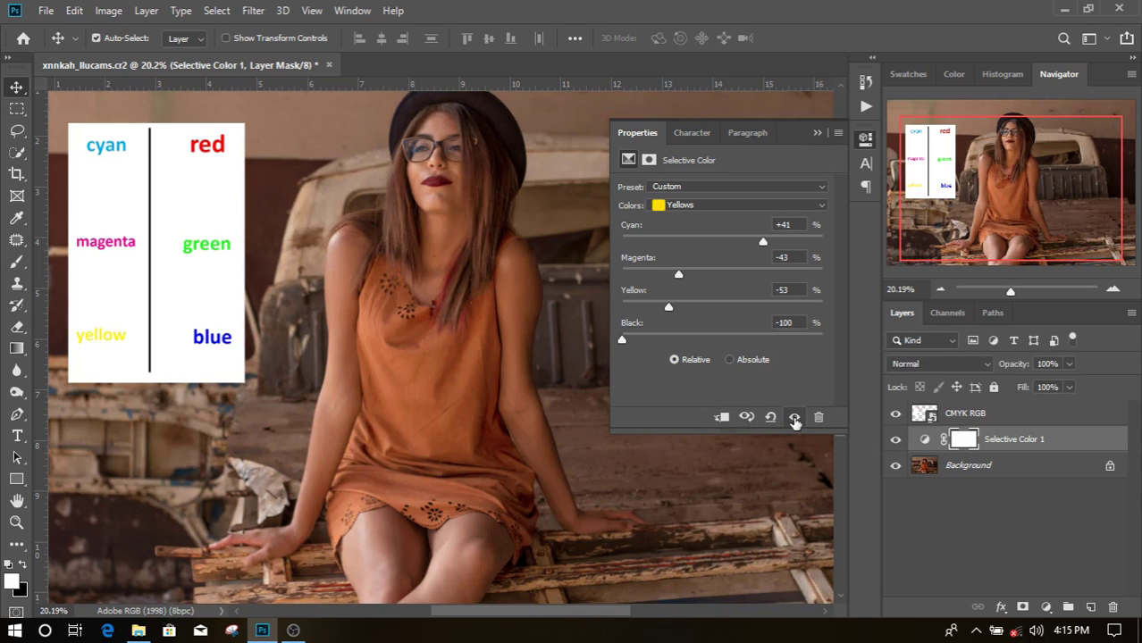
left_click(817, 134)
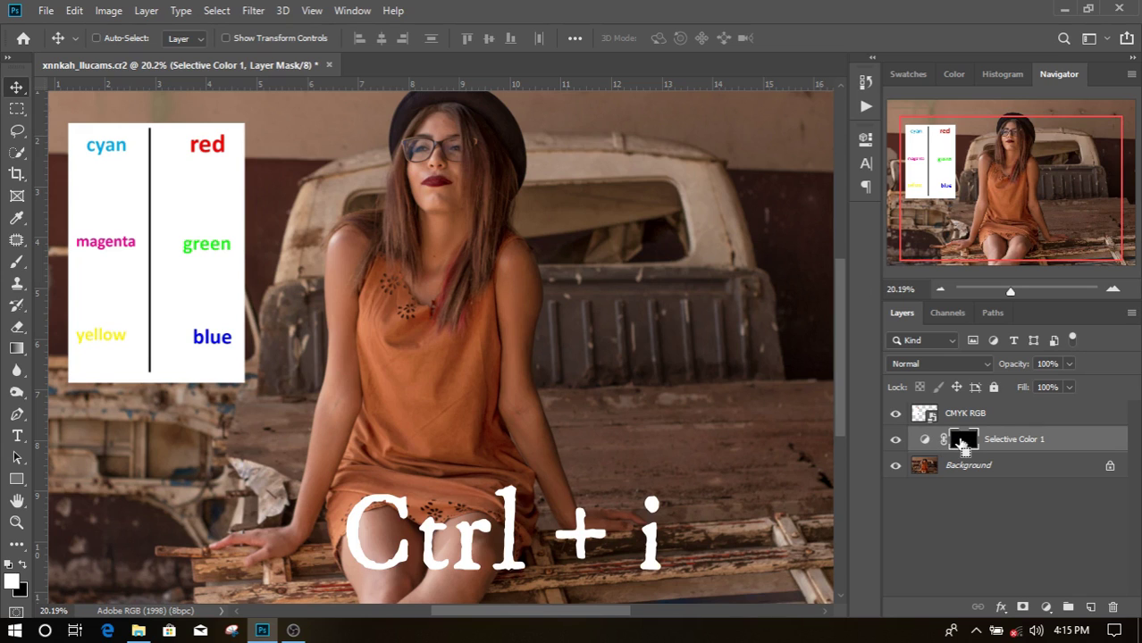
Step: Invert the Selective Color mask to black and zoom in on the dress
key("ctrl+i")
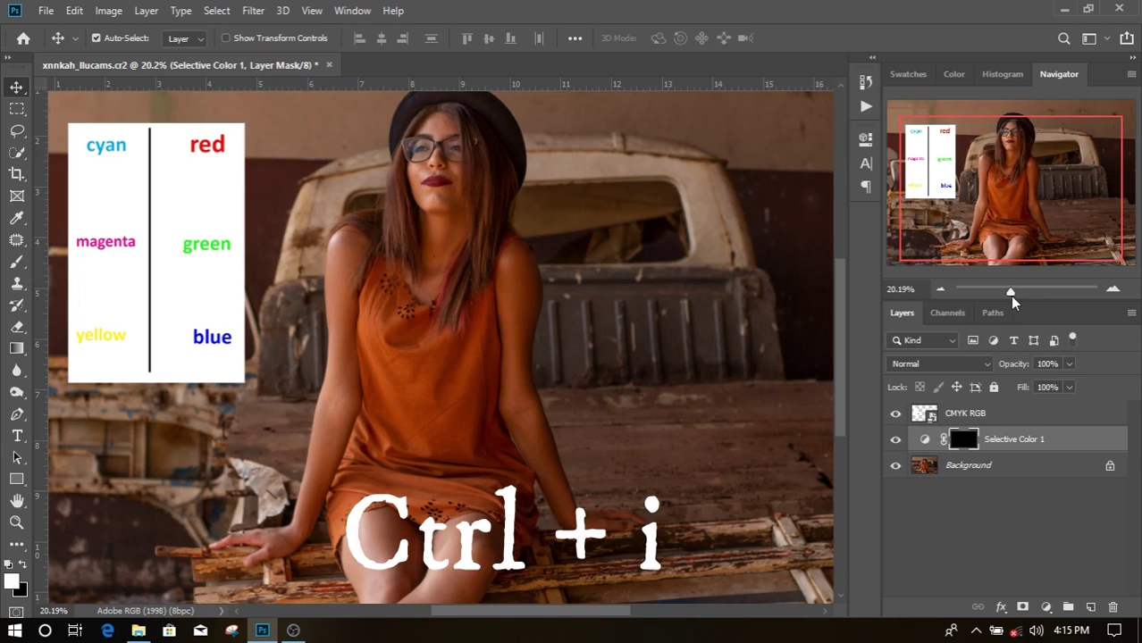
left_click_drag(1010, 293, 1019, 293)
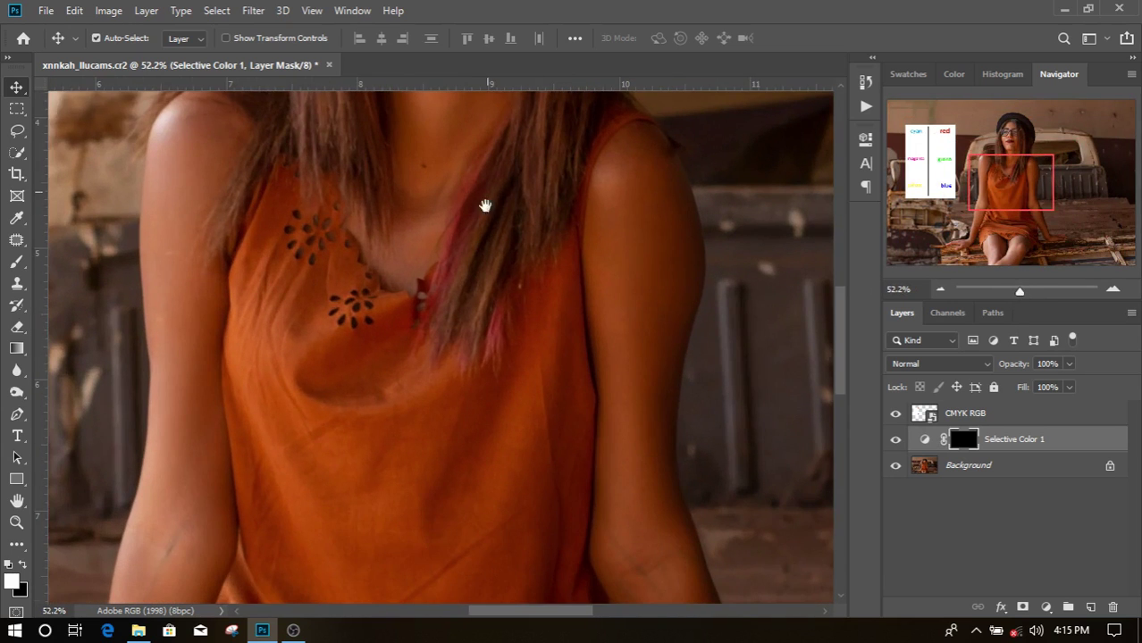
scroll(483, 205, "up", 10)
scroll(494, 342, "up", 2)
scroll(469, 340, "down", 1)
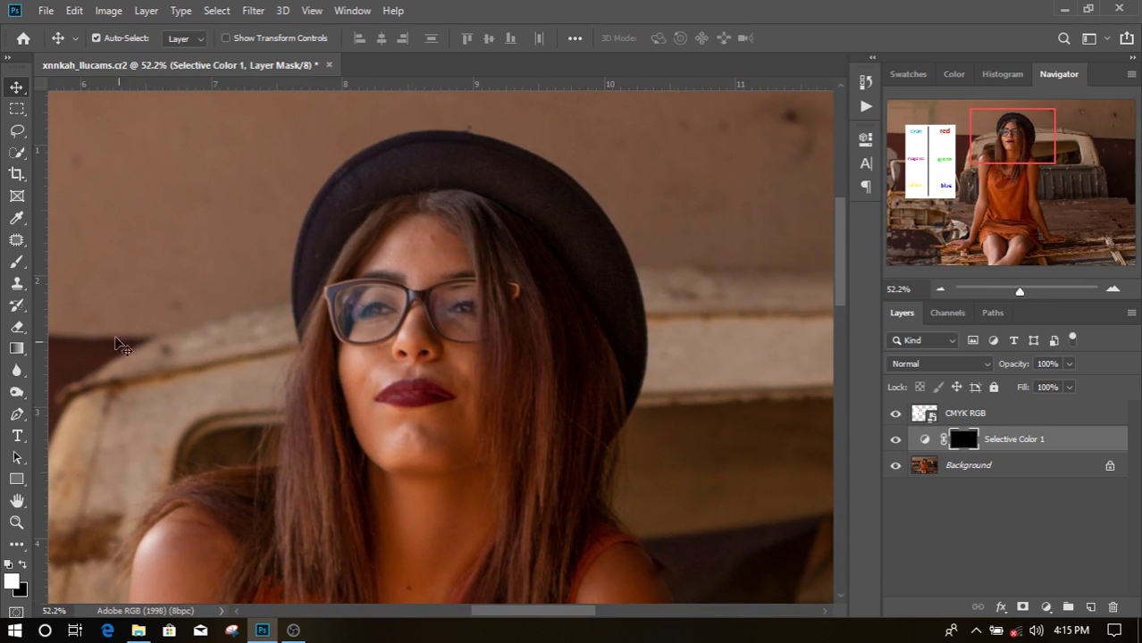
Step: Choose the Brush tool with white as the foreground colour
left_click(16, 261)
left_click(75, 265)
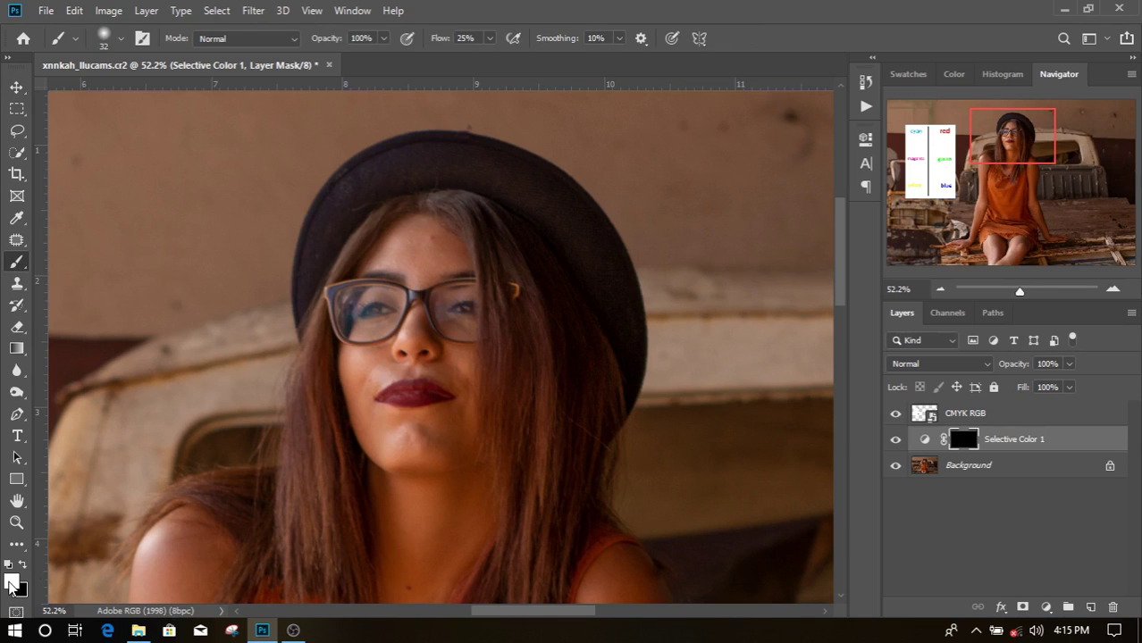
left_click(11, 583)
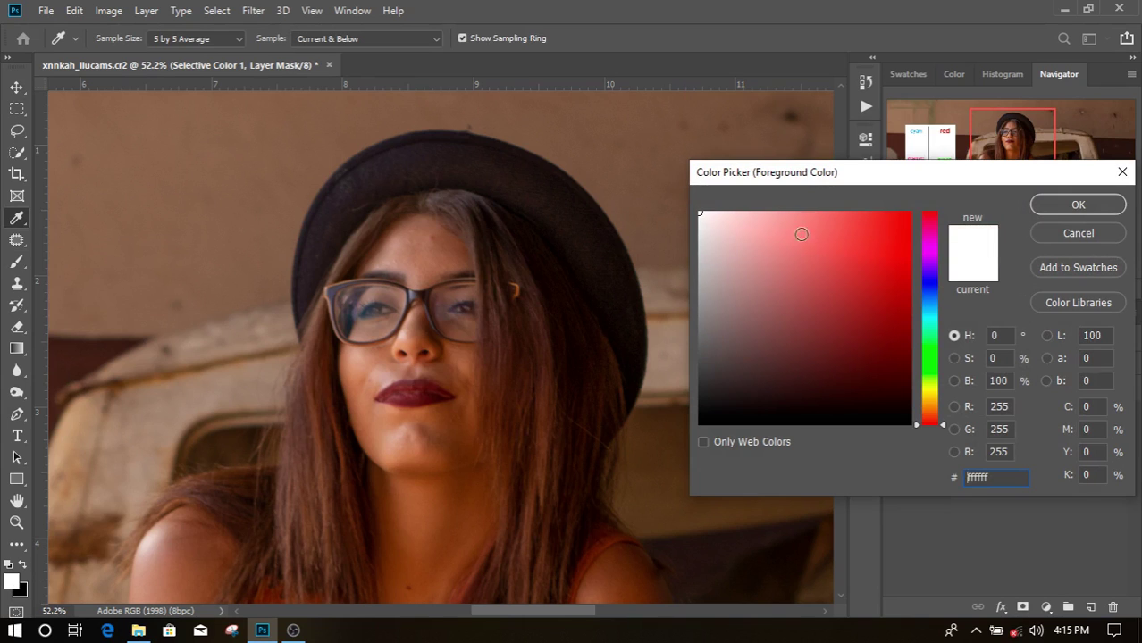
left_click(1065, 213)
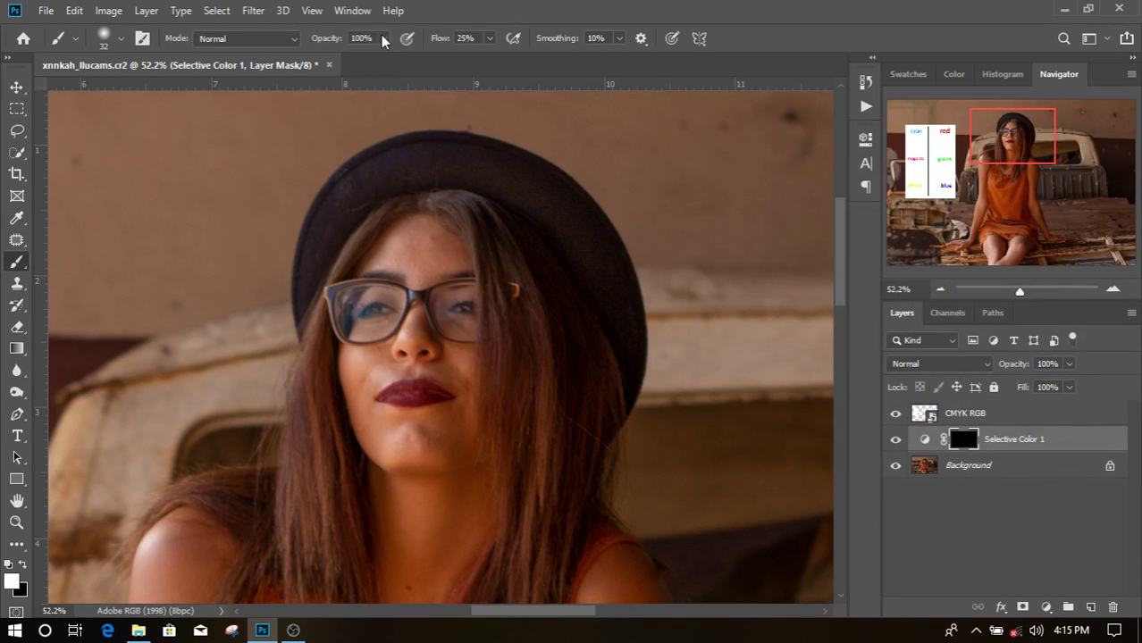
Step: Set the brush flow to 18% and the brush size to 128 px
left_click(488, 40)
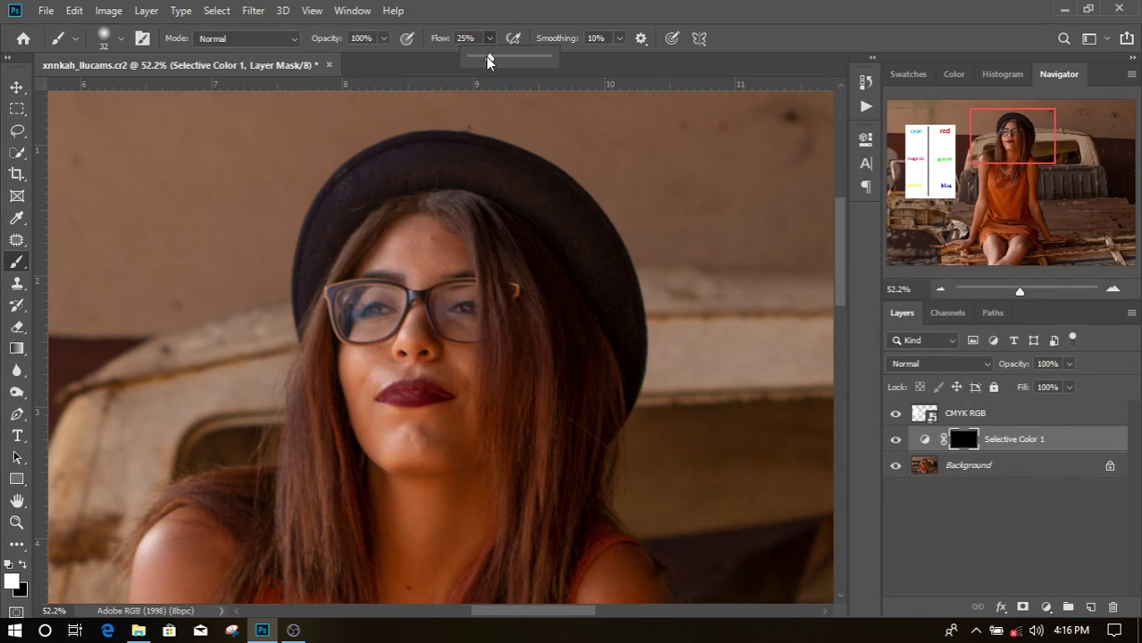
mouse_move(488, 59)
left_mouse_down()
mouse_move(476, 61)
mouse_move(486, 66)
left_mouse_up()
left_click_drag(448, 278, 471, 286)
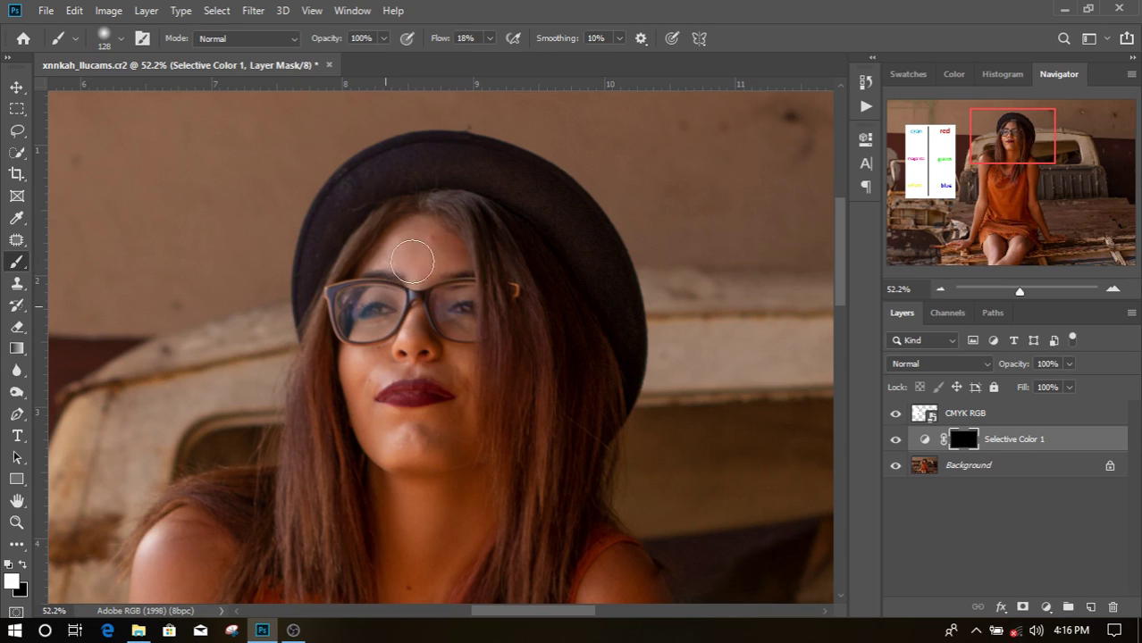
Step: Paint white on the mask over her neck, shoulder and upper arm
left_click_drag(396, 497, 454, 517)
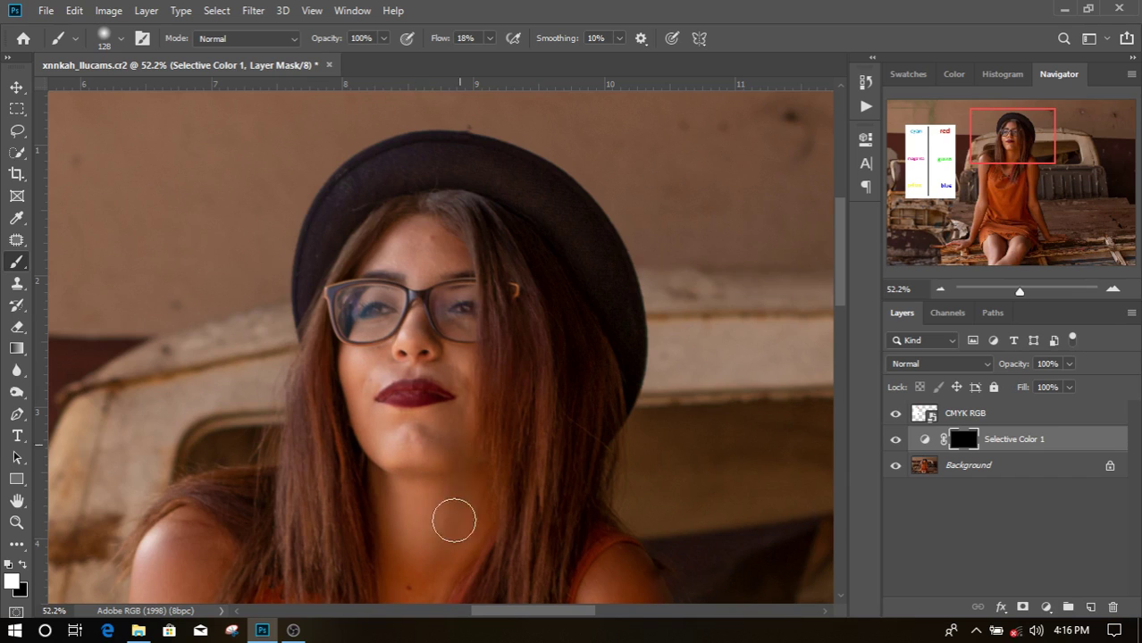
scroll(395, 520, "down", 3)
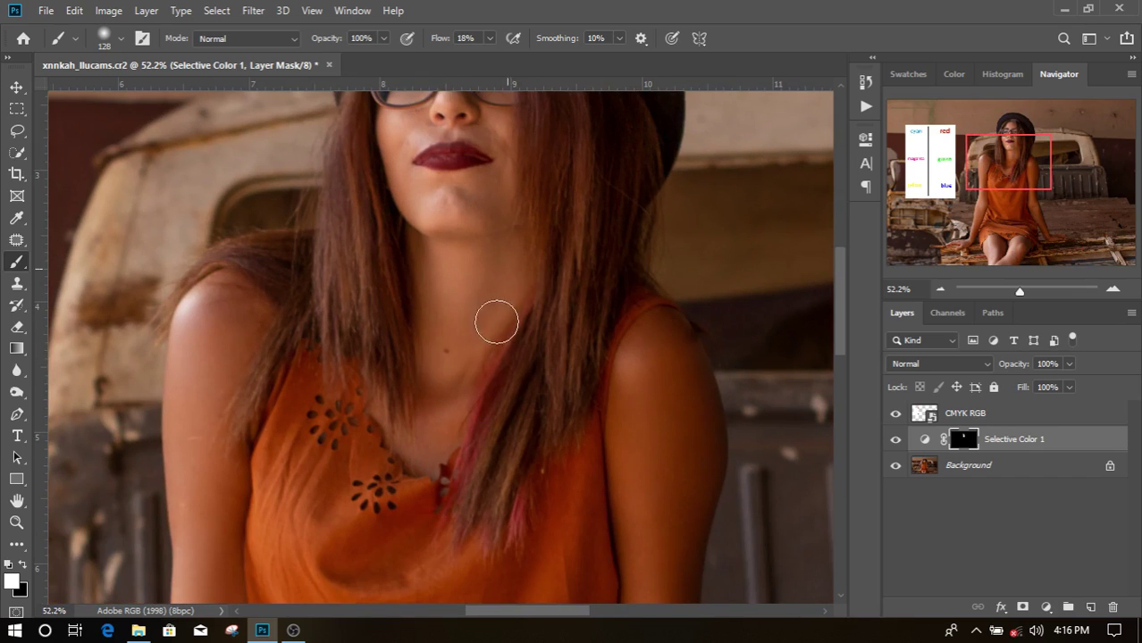
scroll(381, 259, "down", 1)
scroll(382, 260, "left", 4)
mouse_move(381, 259)
left_mouse_down()
mouse_move(364, 350)
mouse_move(370, 480)
mouse_move(396, 455)
left_mouse_up()
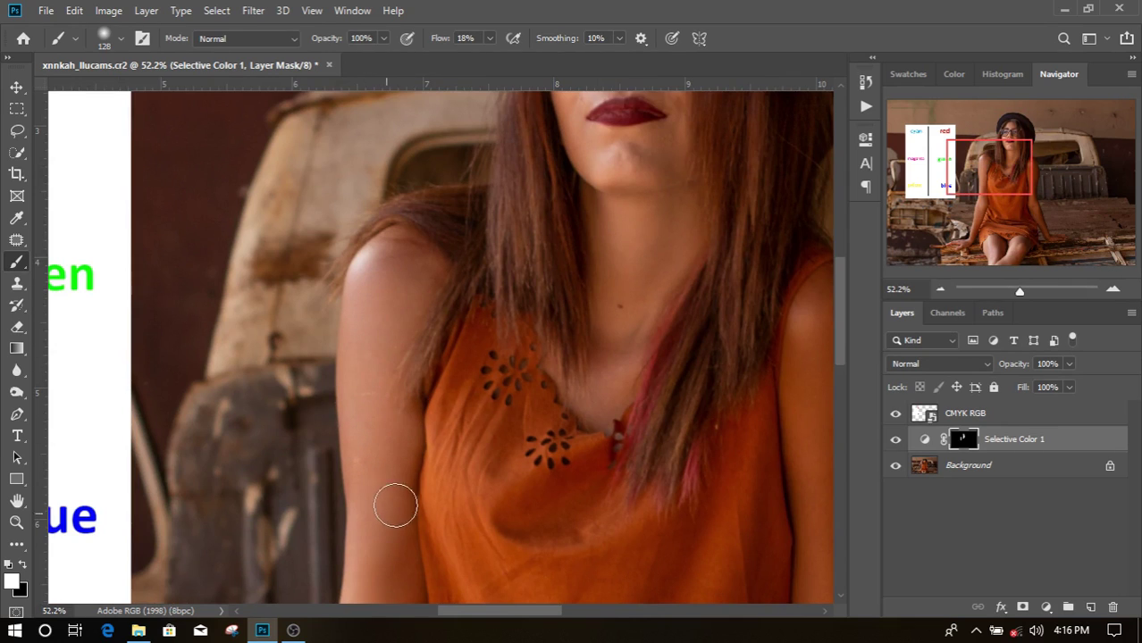
key("bracketleft")
key("bracketleft")
key("bracketleft")
right_click(390, 488, "alt")
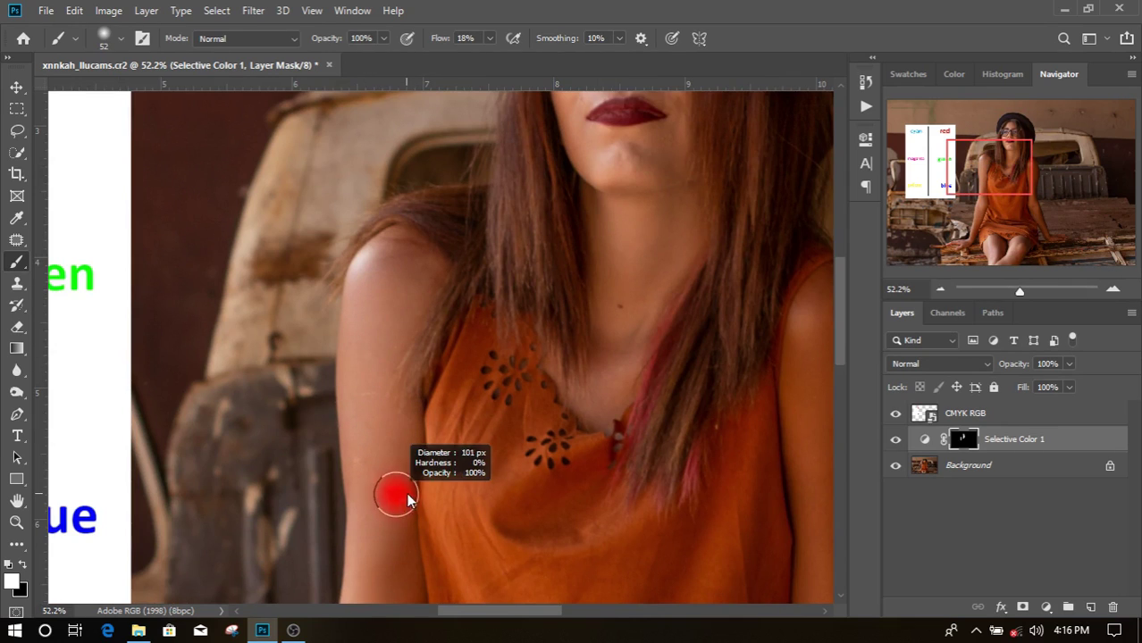
Step: Paint the adjustment down her arm and forearm, shrinking the brush back to 52 px
scroll(420, 314, "down", 5)
scroll(421, 314, "left", 1)
mouse_move(421, 314)
left_mouse_down()
mouse_move(462, 460)
mouse_move(420, 563)
mouse_move(377, 556)
mouse_move(394, 580)
left_mouse_up()
scroll(446, 339, "down", 5)
scroll(445, 338, "left", 1)
mouse_move(446, 339)
left_mouse_down()
mouse_move(446, 395)
mouse_move(392, 541)
left_mouse_up()
scroll(392, 541, "down", 3)
scroll(393, 541, "left", 2)
right_click(383, 492, "alt")
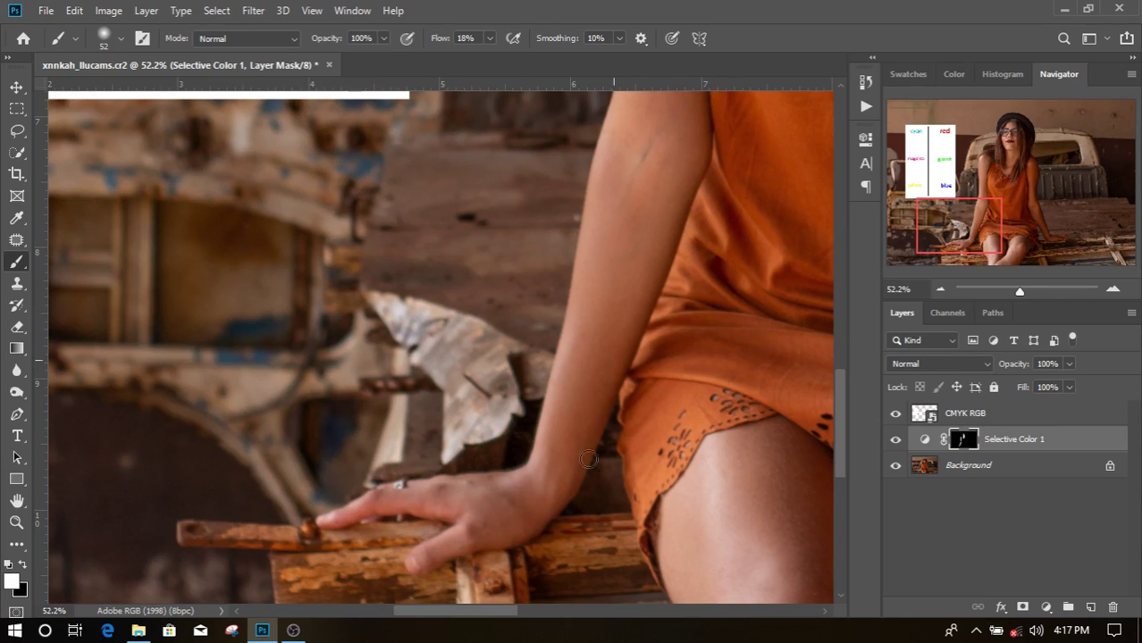
Step: Paint more of her upper arm into the mask with a 117 px brush
scroll(642, 306, "up", 4)
scroll(642, 306, "right", 3)
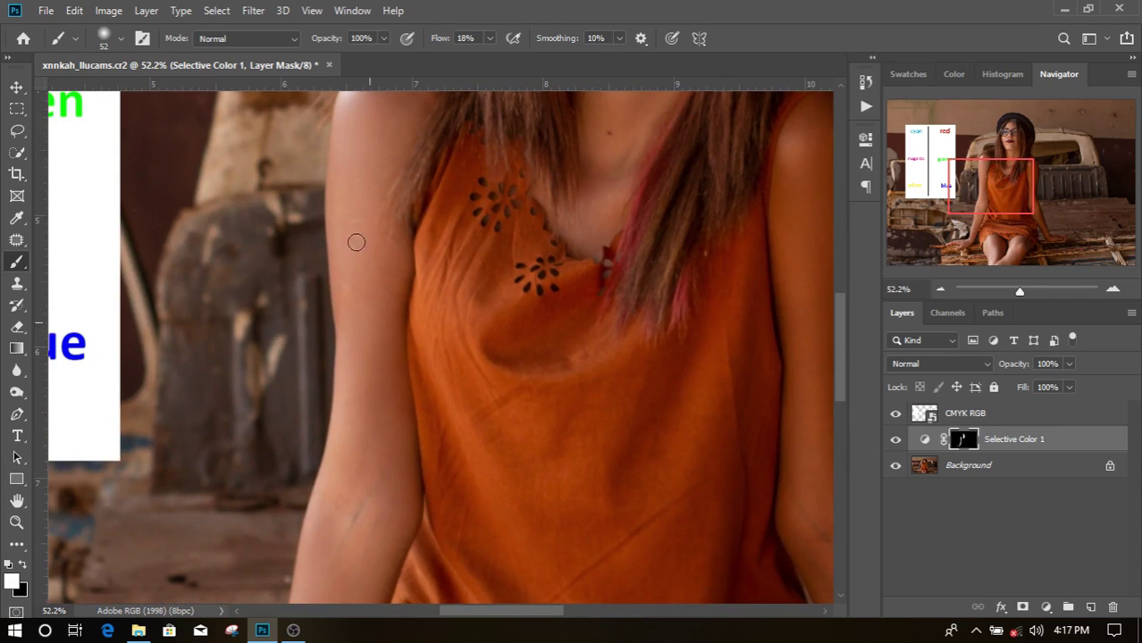
left_click_drag(359, 176, 205, 635)
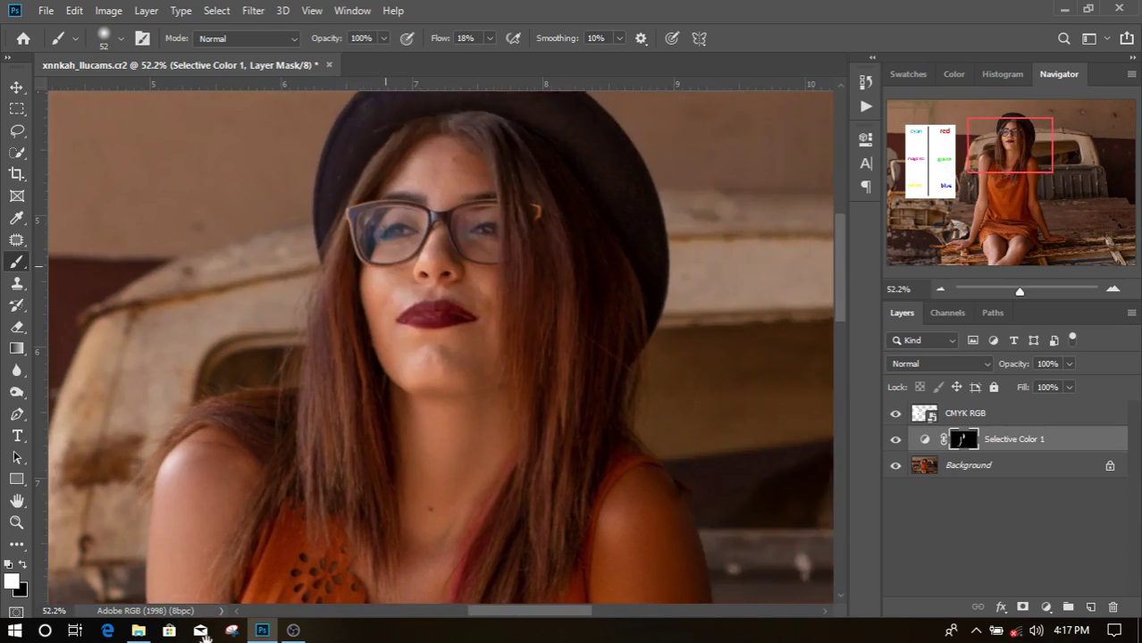
scroll(539, 258, "down", 4)
scroll(540, 257, "right", 2)
right_click(540, 257, "alt")
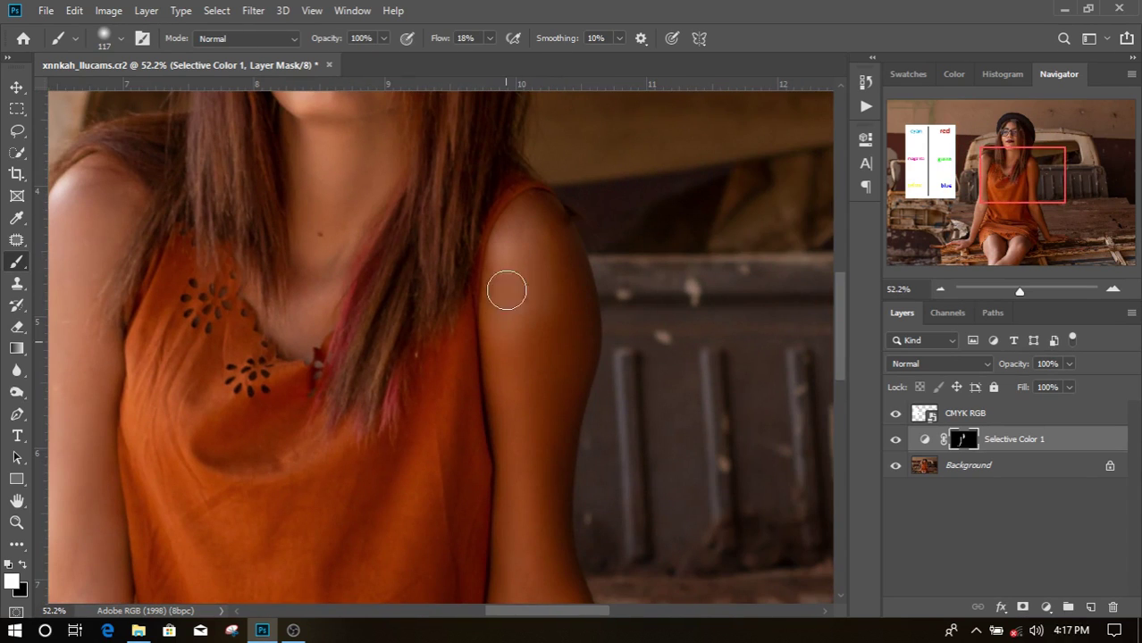
mouse_move(507, 290)
left_mouse_down()
mouse_move(499, 326)
mouse_move(517, 265)
mouse_move(522, 423)
mouse_move(502, 575)
mouse_move(543, 503)
left_mouse_up()
mouse_move(576, 344)
left_mouse_down()
mouse_move(540, 230)
mouse_move(559, 423)
mouse_move(553, 227)
mouse_move(567, 277)
left_mouse_up()
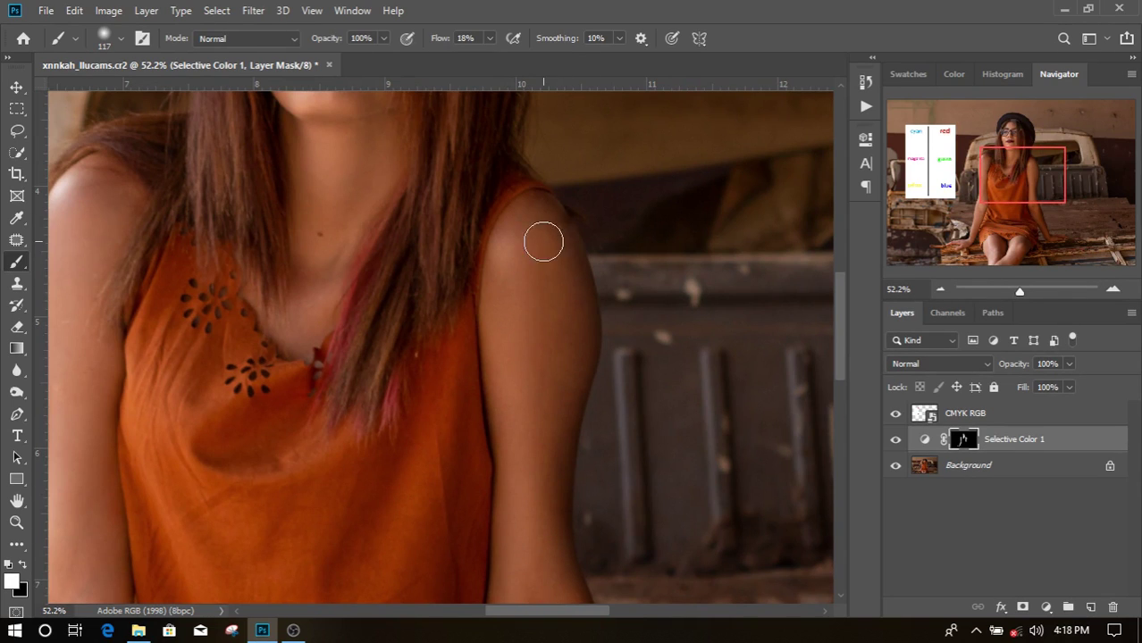
right_click(543, 242, "alt")
Step: Set the brush to 59 px size with 0% hardness
scroll(575, 291, "down", 5)
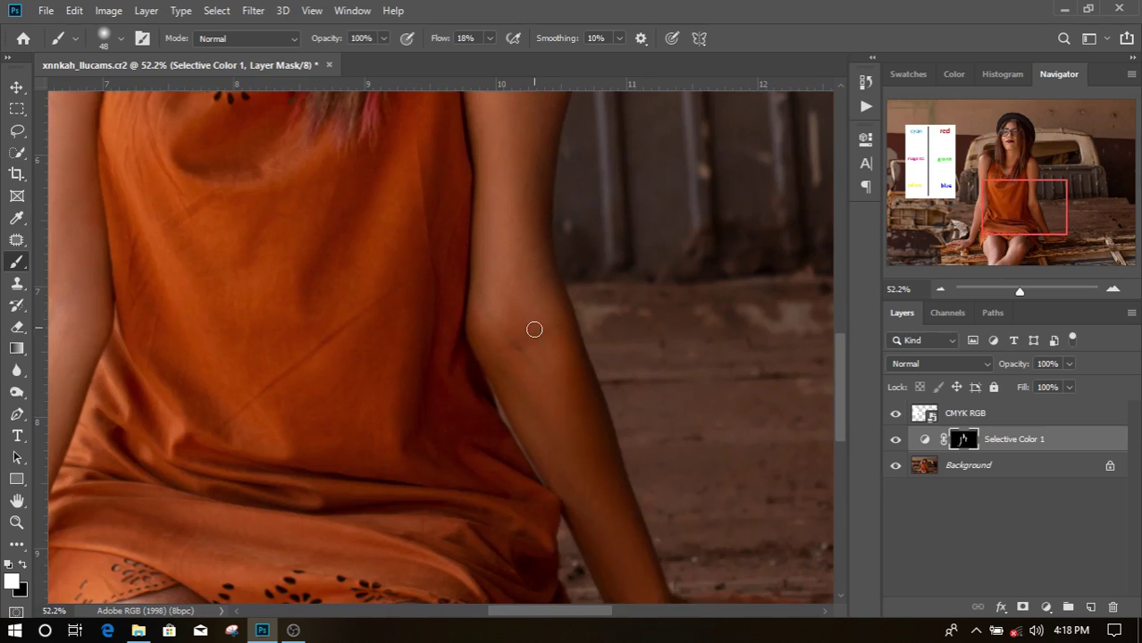
right_click(533, 329, "alt")
left_click(121, 39)
mouse_move(134, 87)
left_mouse_down()
mouse_move(181, 95)
mouse_move(134, 86)
left_mouse_up()
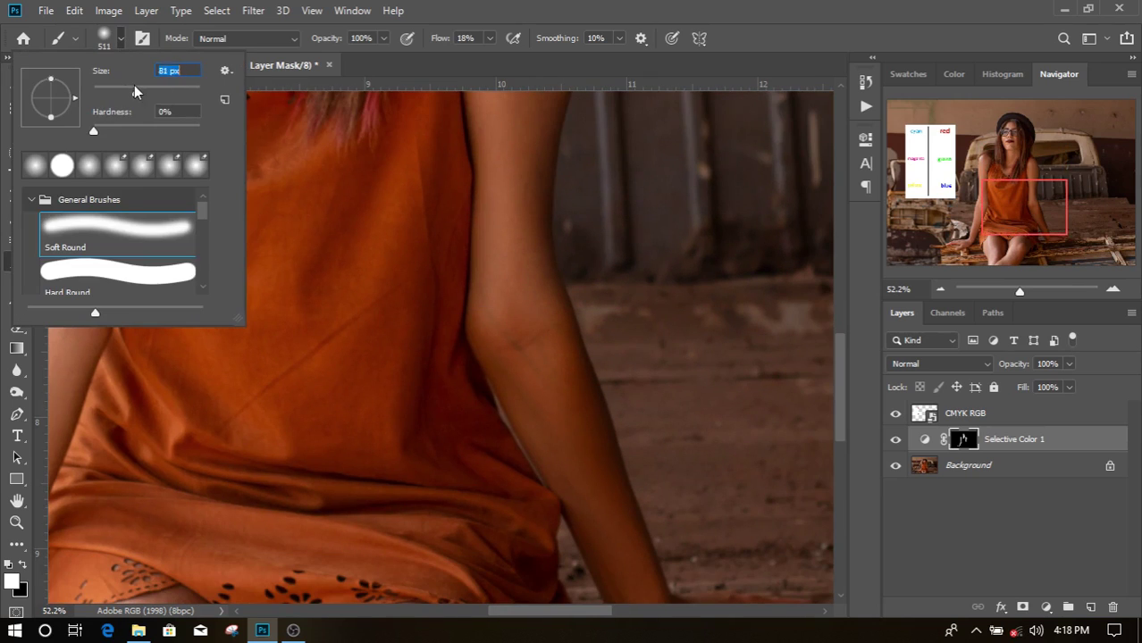
left_click(95, 132)
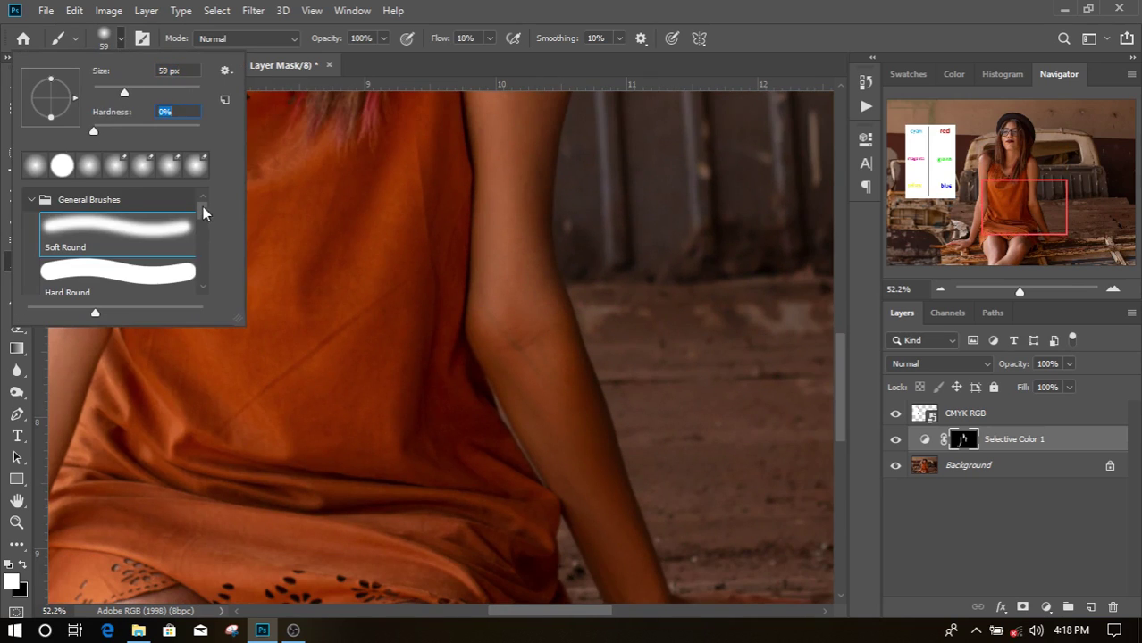
left_click(136, 38)
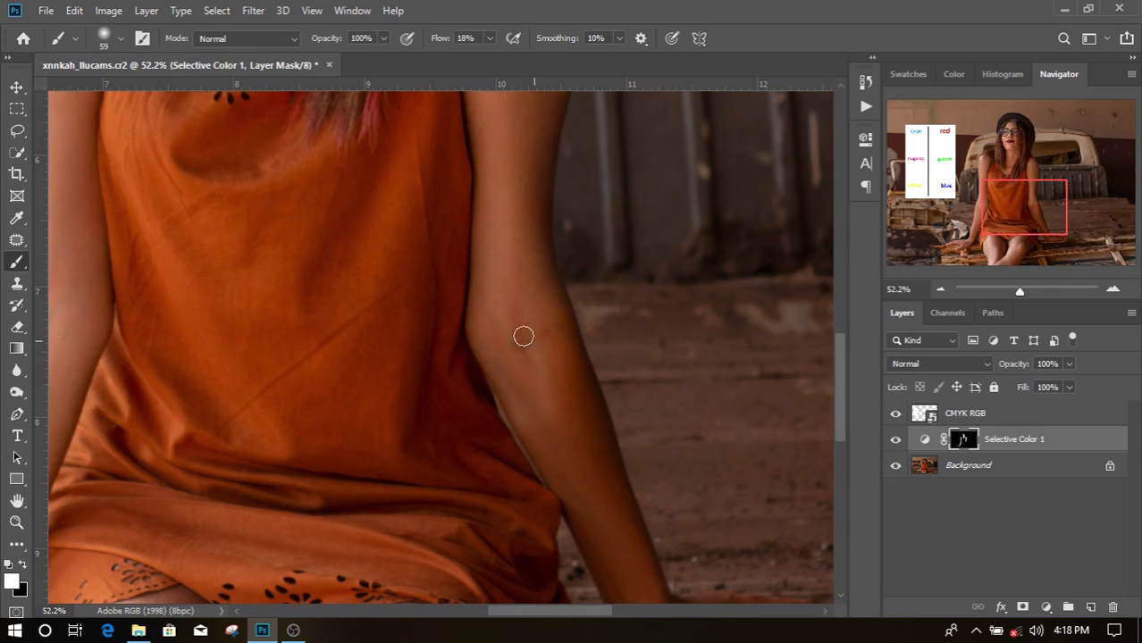
Step: Paint the adjustment over her lower arm, hand, thigh and knee, resizing the brush as needed
right_click(593, 461, "alt")
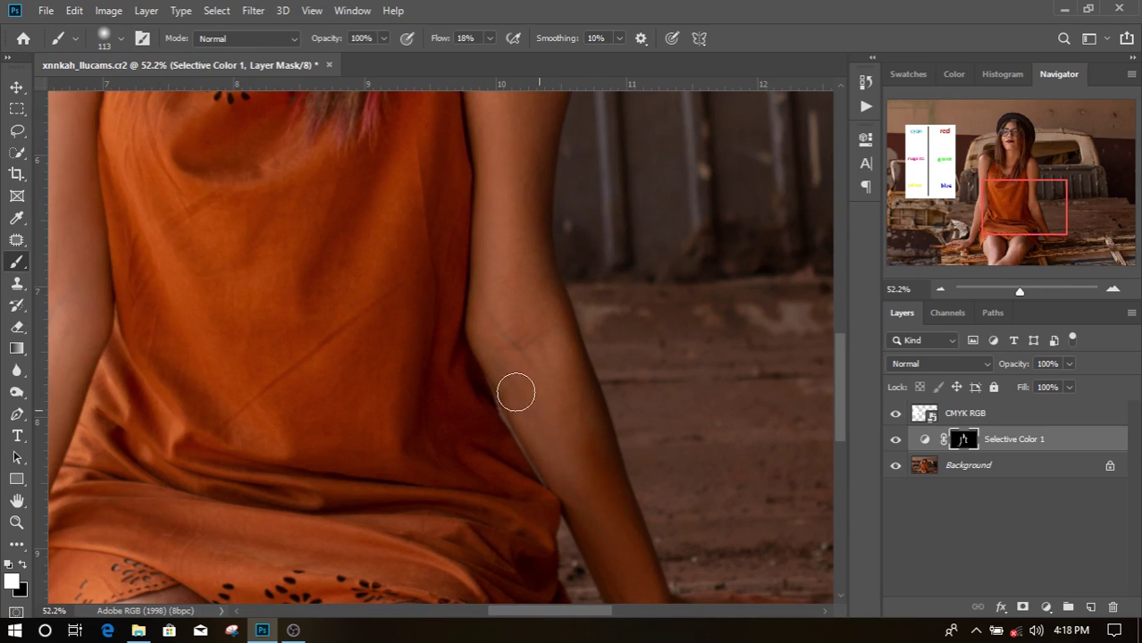
left_click_drag(602, 499, 510, 288)
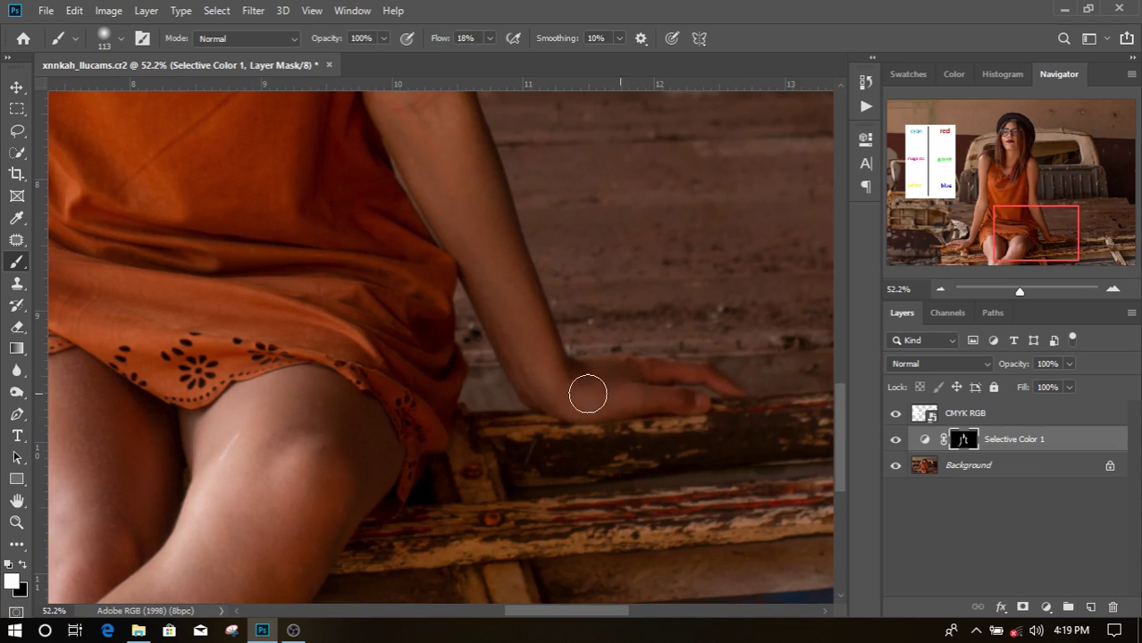
right_click(616, 382, "alt")
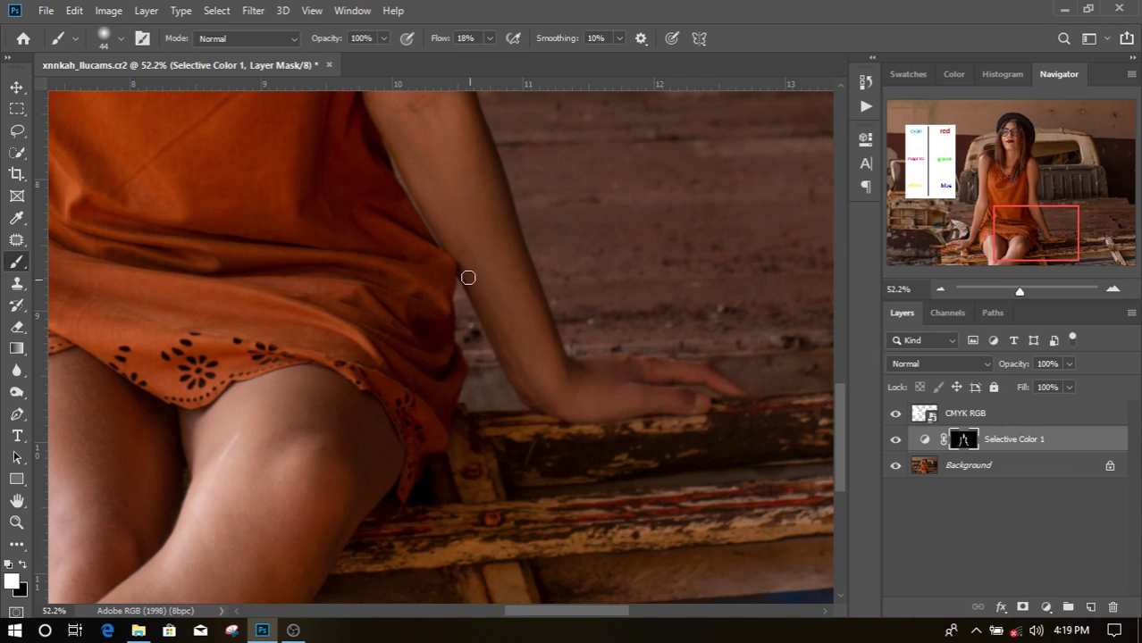
scroll(468, 278, "left", 5)
right_click(645, 383, "alt")
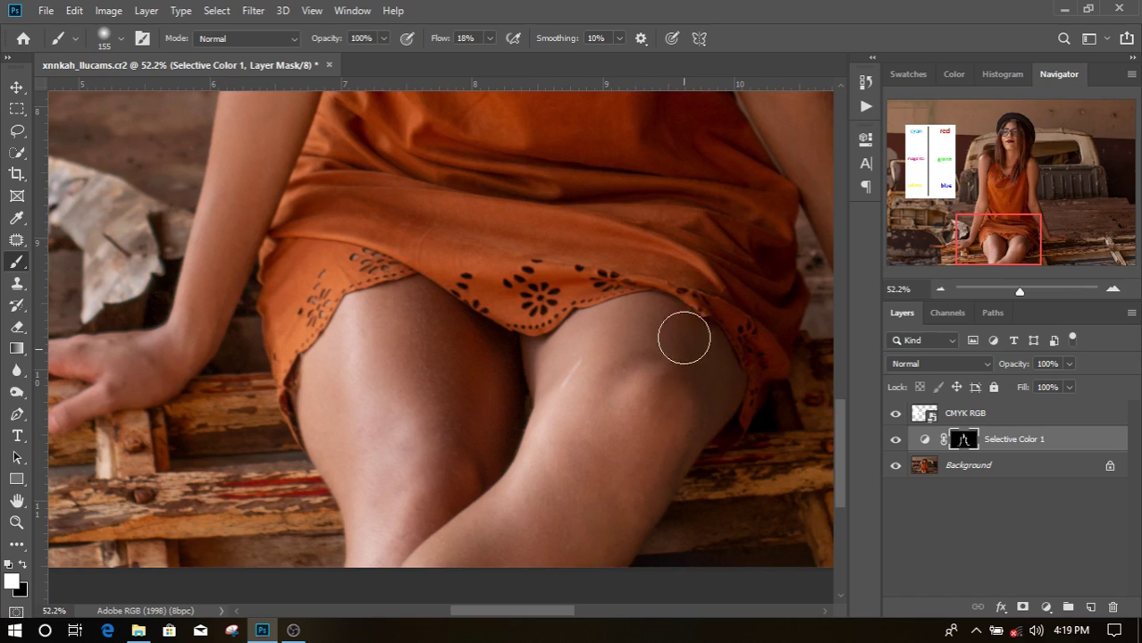
left_click_drag(527, 375, 479, 453)
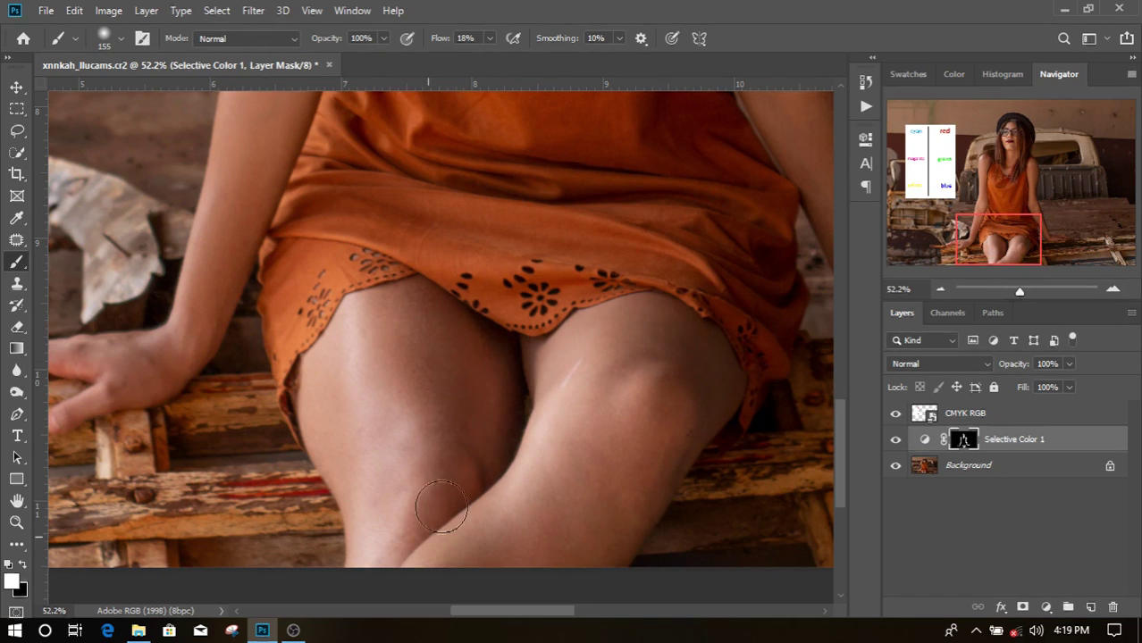
left_click_drag(1020, 290, 1008, 293)
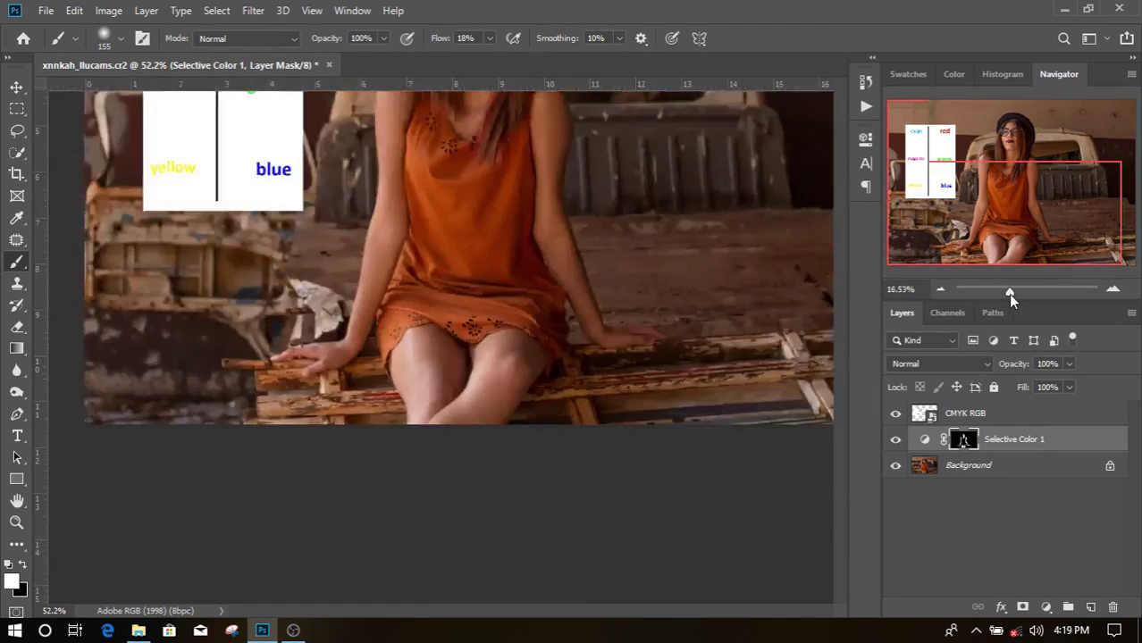
left_click(895, 440)
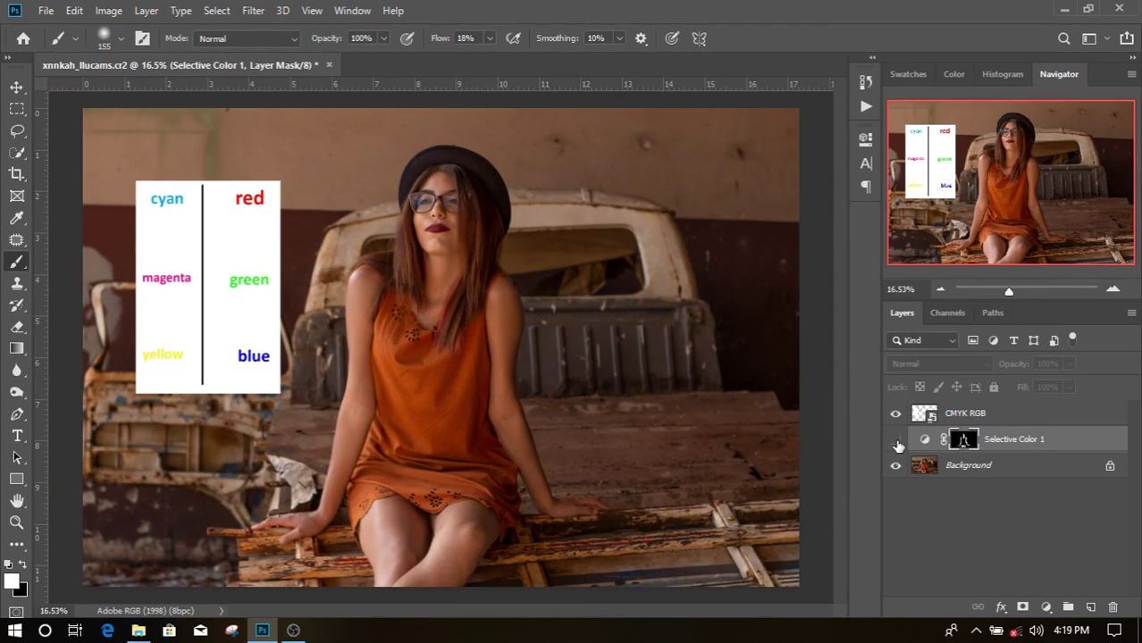
left_click(896, 441)
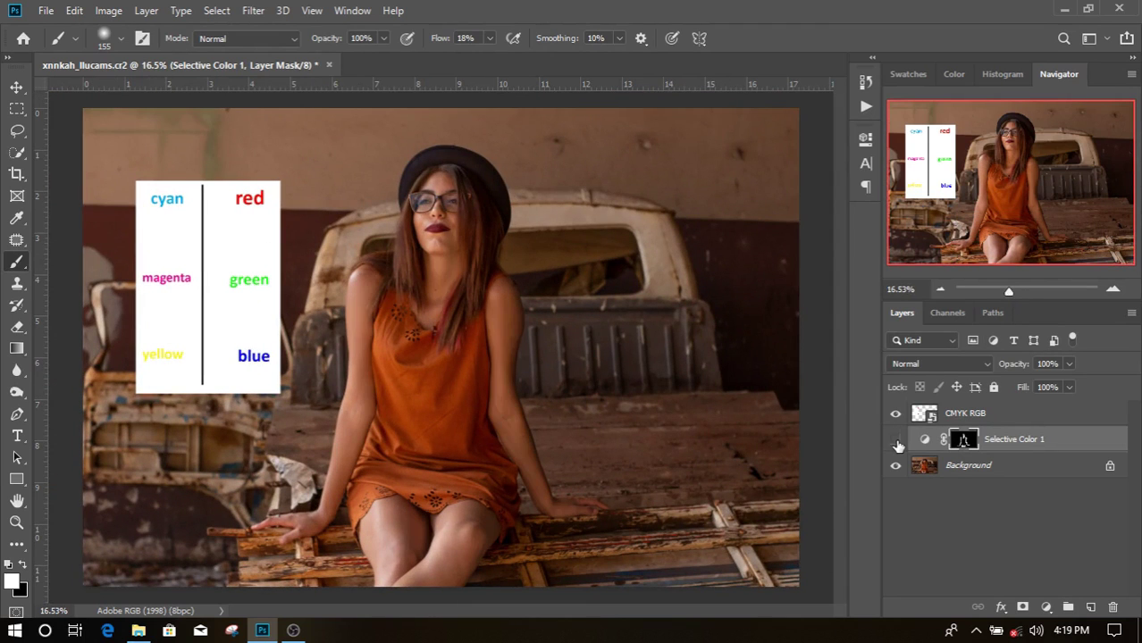
left_click(896, 440)
left_click(896, 441)
left_click(896, 441)
left_click(896, 440)
left_click(896, 440)
left_click(897, 441)
left_click(896, 440)
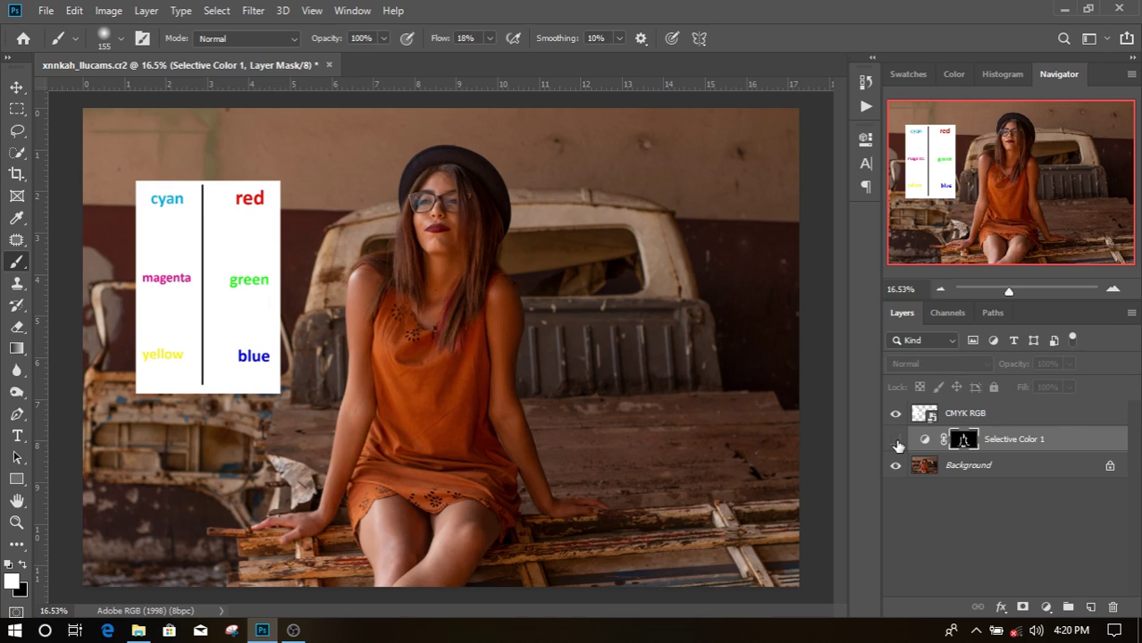
left_click(896, 441)
left_click(896, 441)
left_click(896, 440)
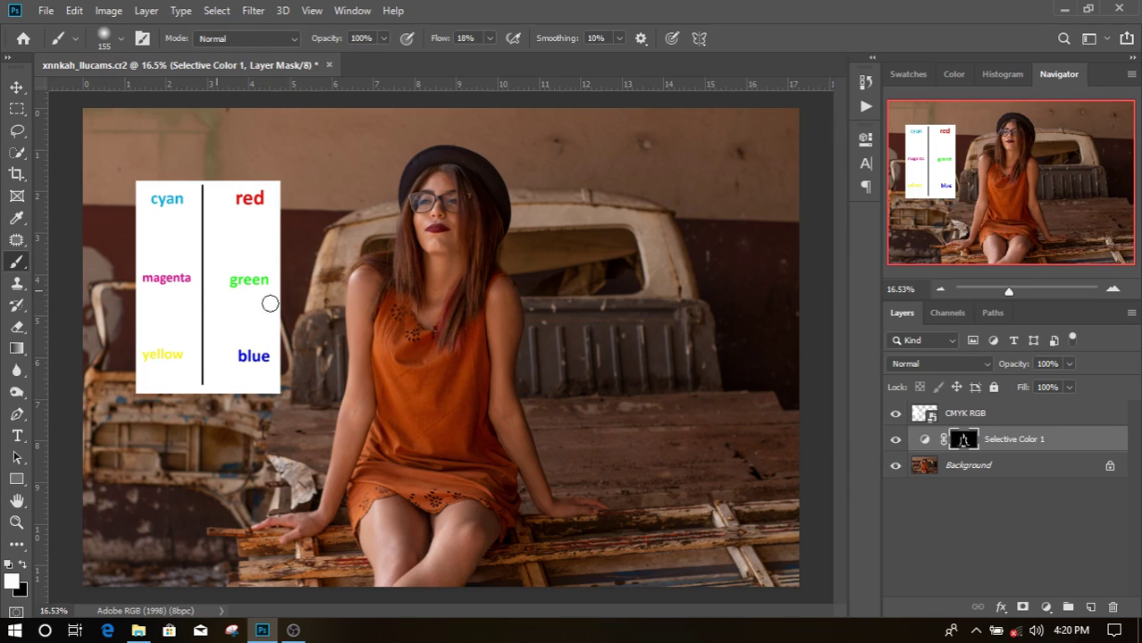
Step: Hide and reshow the CMYK RGB chart layer, then delete it
left_click(896, 416)
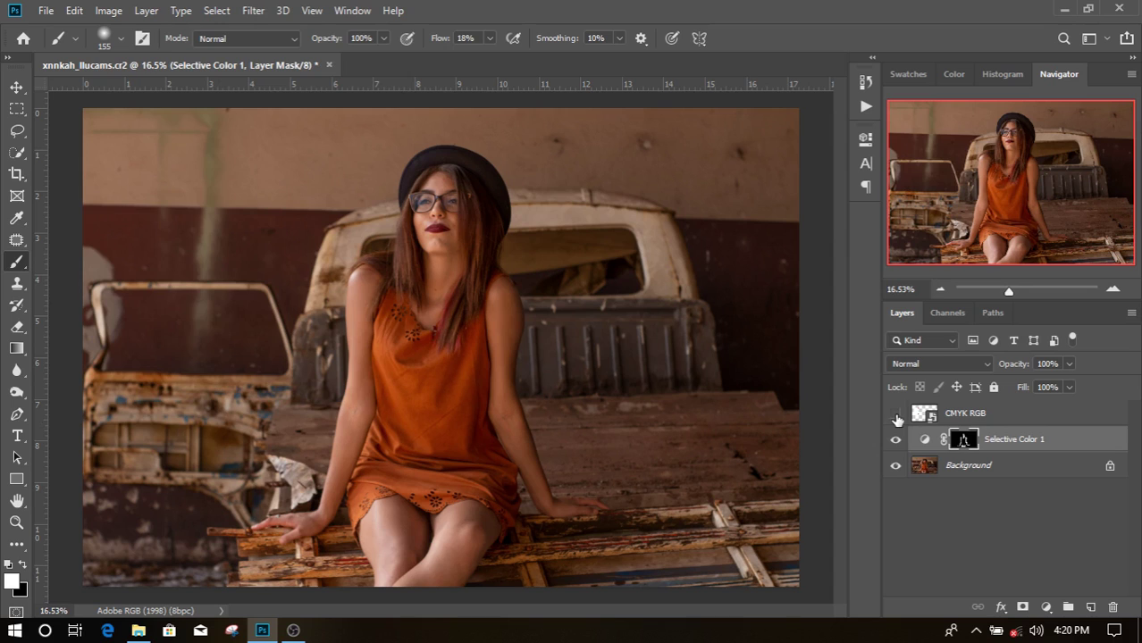
left_click(896, 415)
left_click_drag(995, 420, 1120, 609)
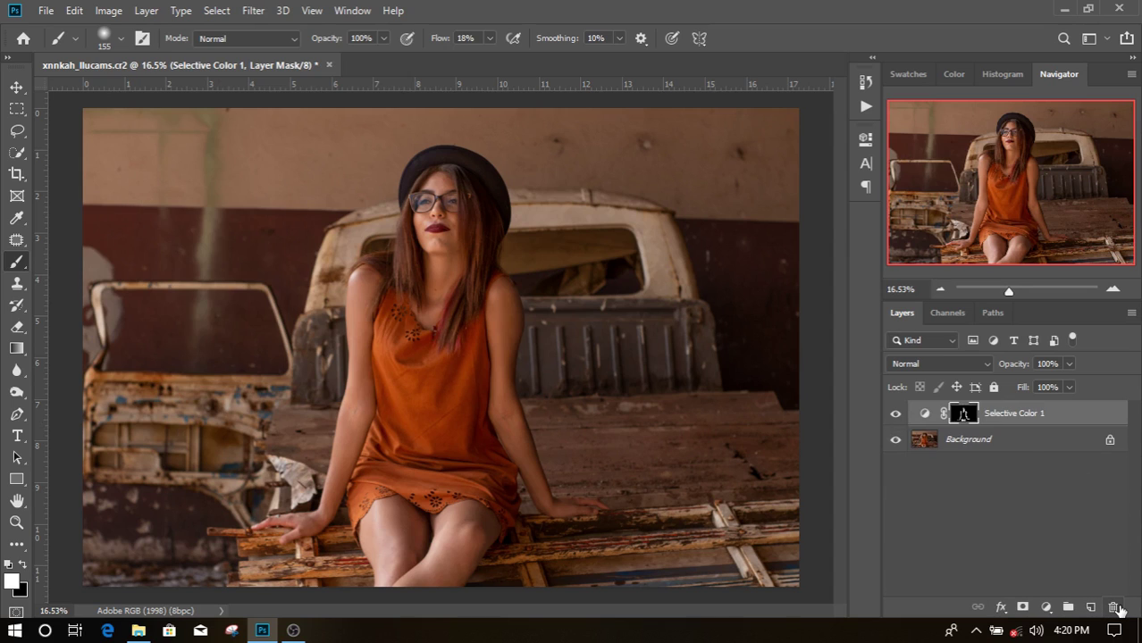